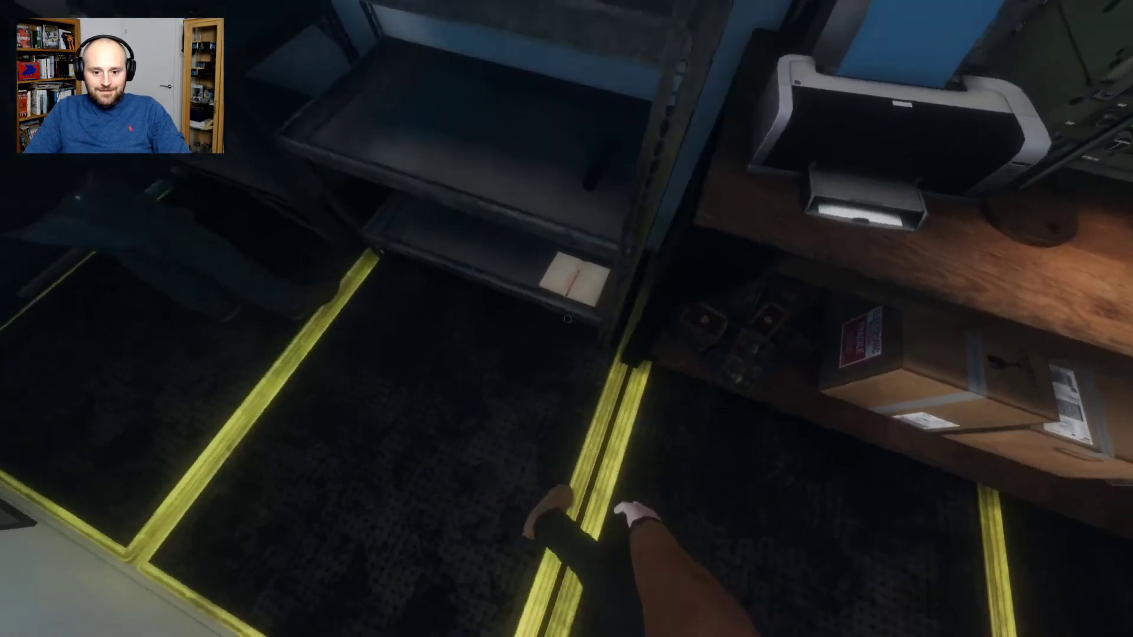
left_click(567, 320)
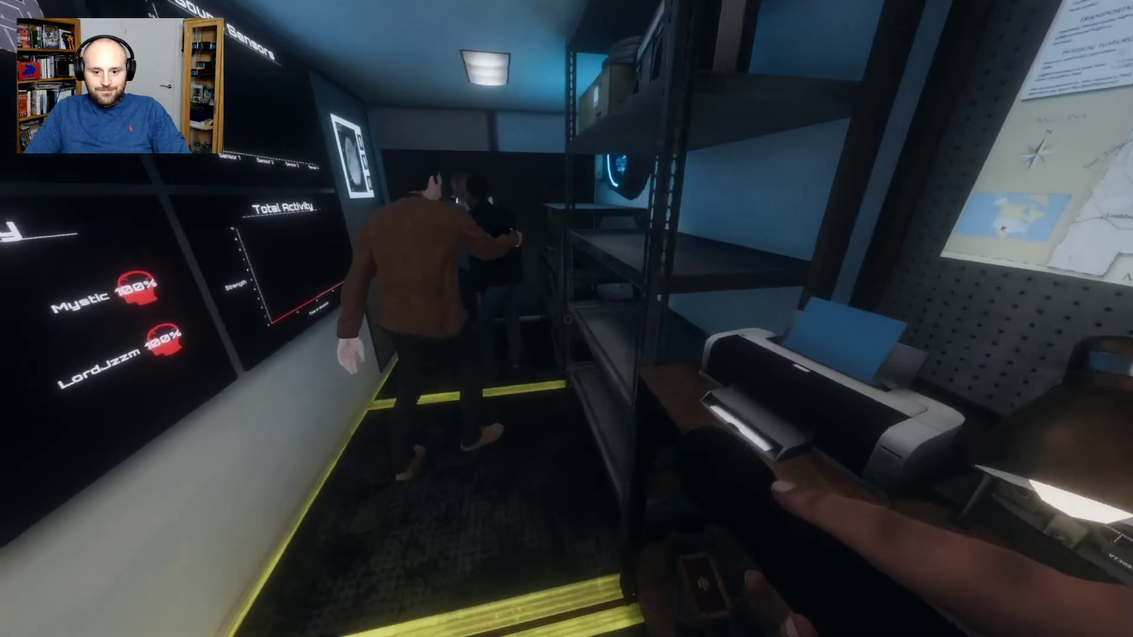
key("w")
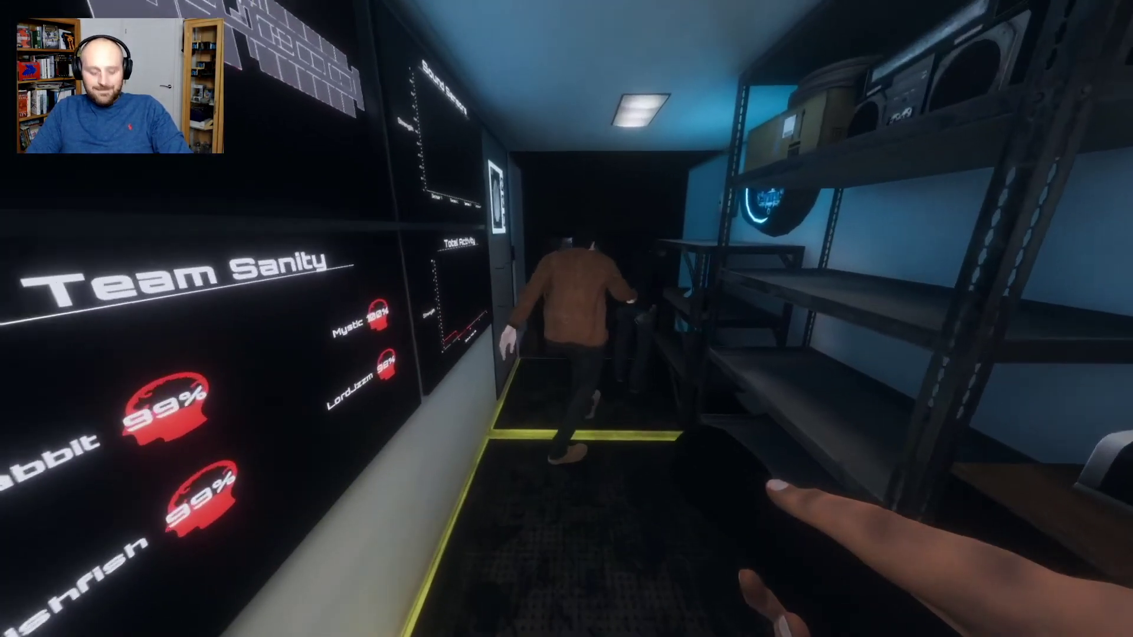
key("w")
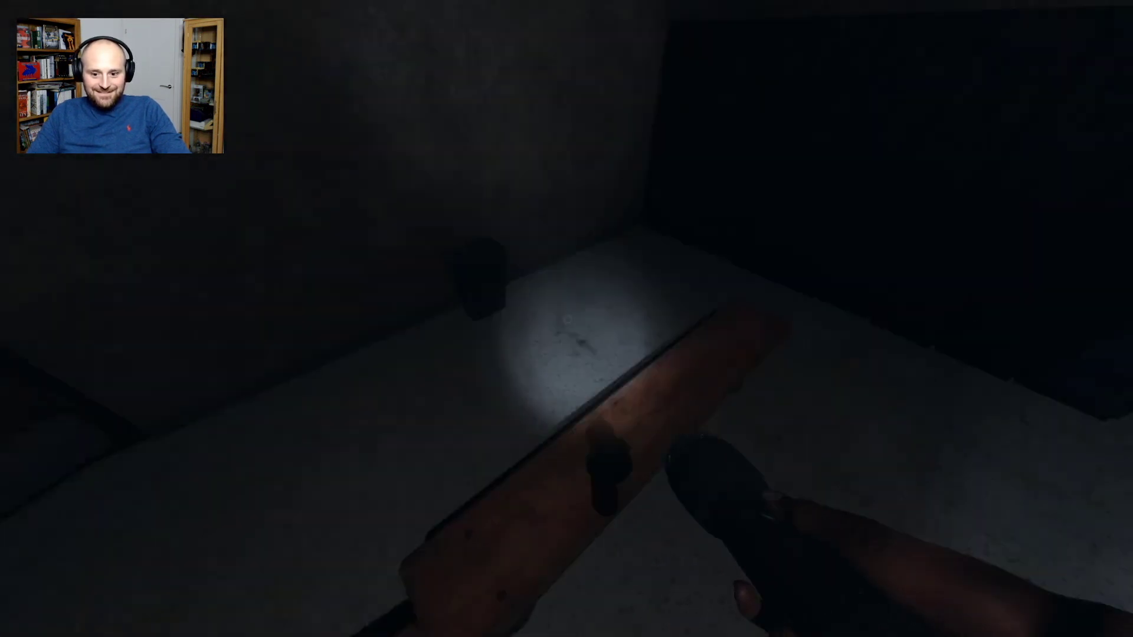
key("q")
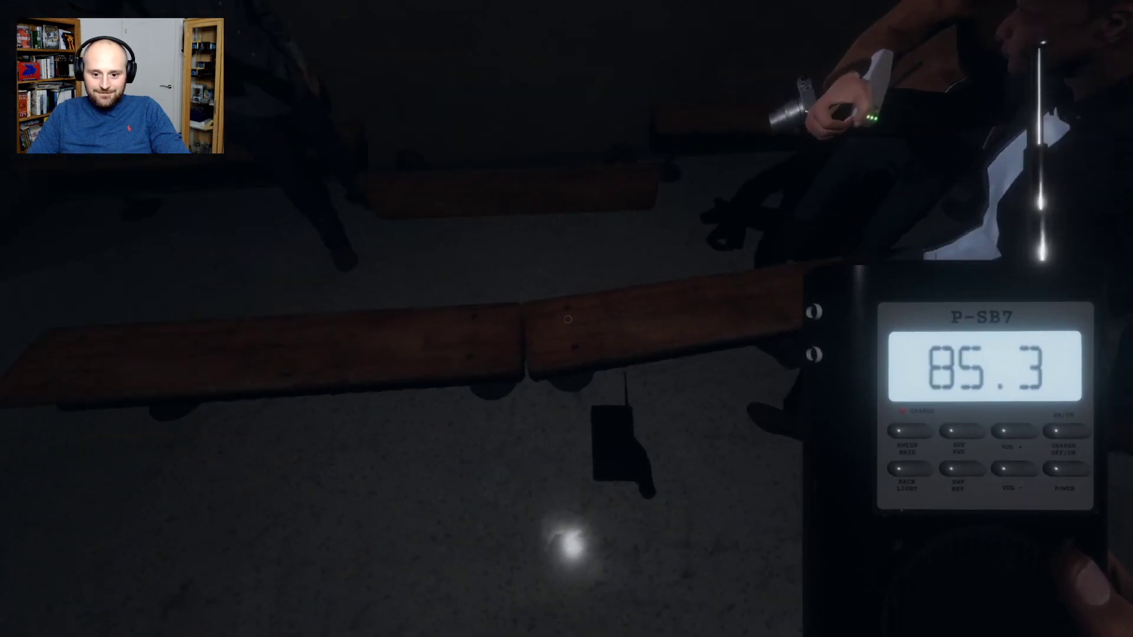
key("f")
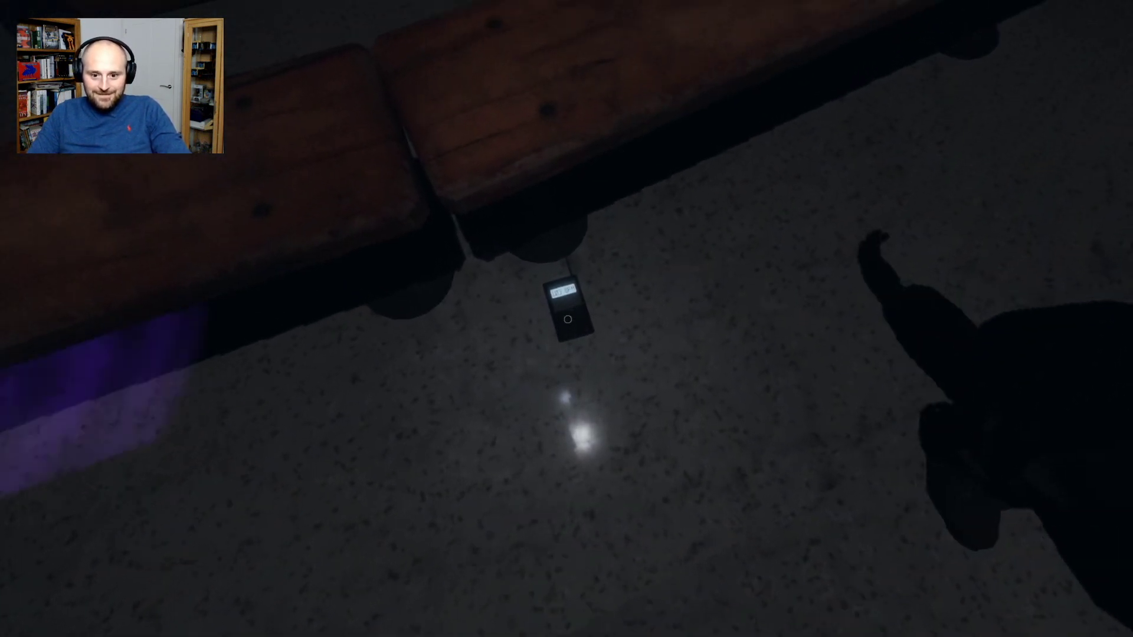
key("c")
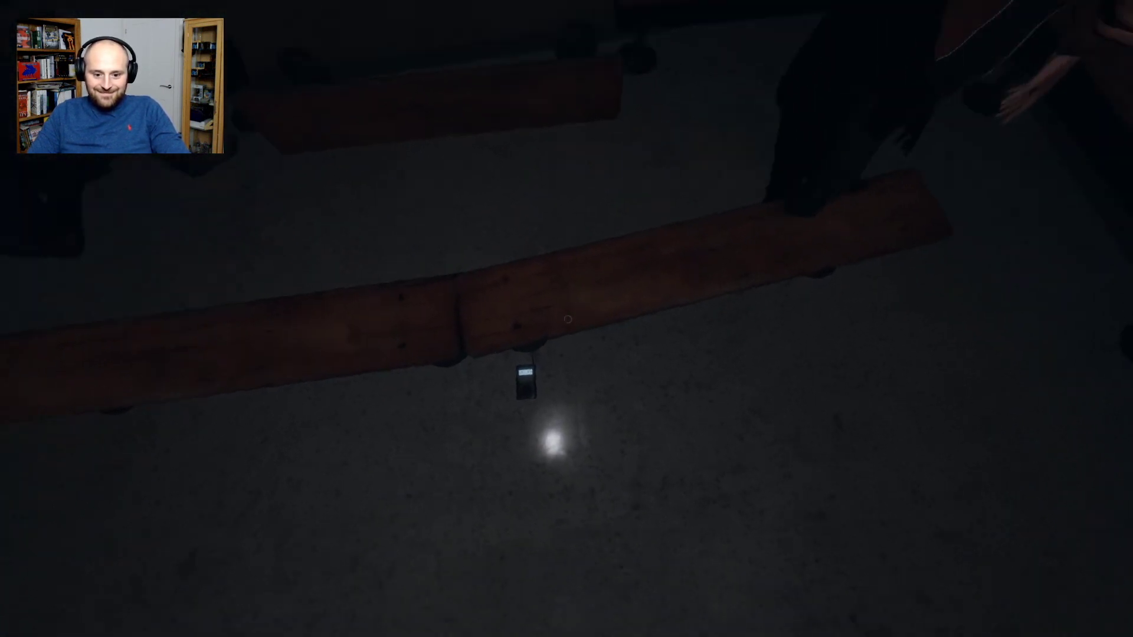
key("q")
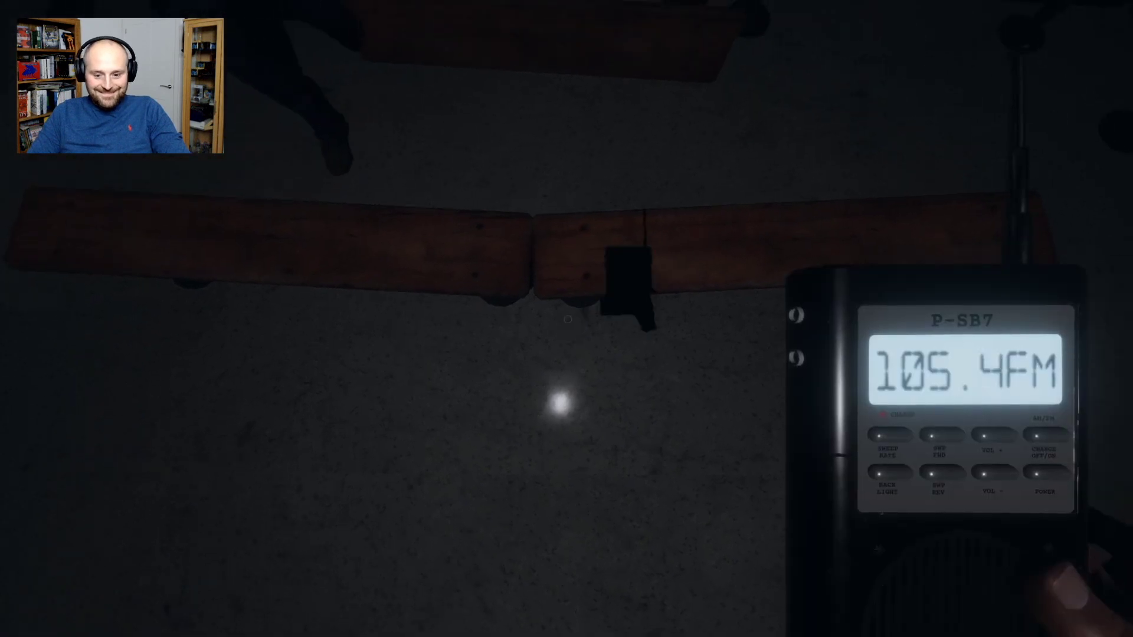
key("t")
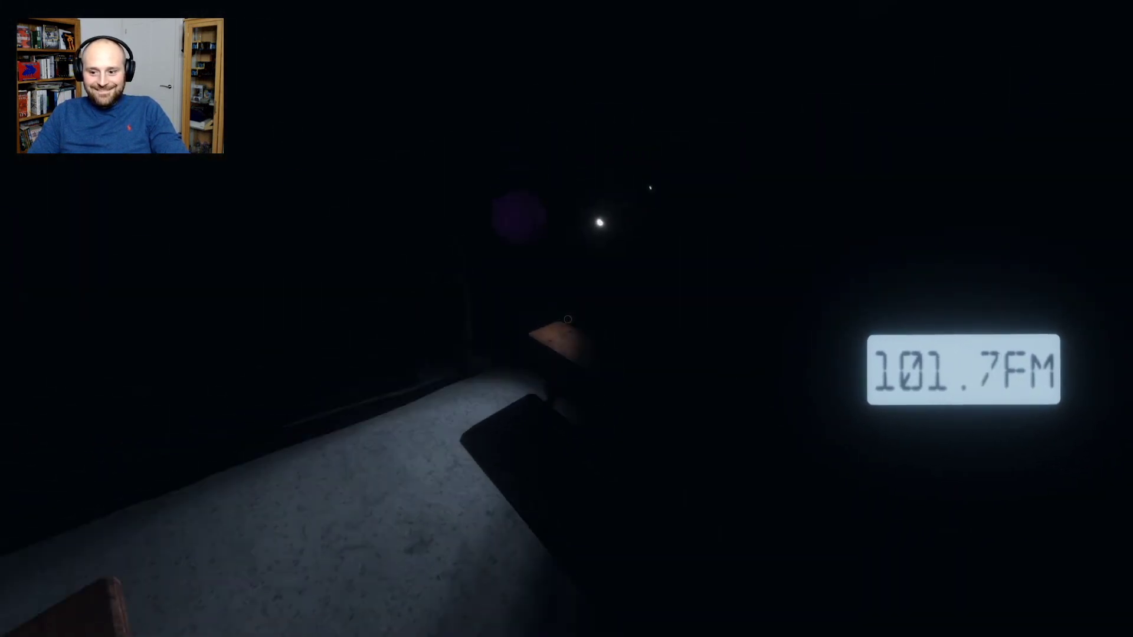
key("t")
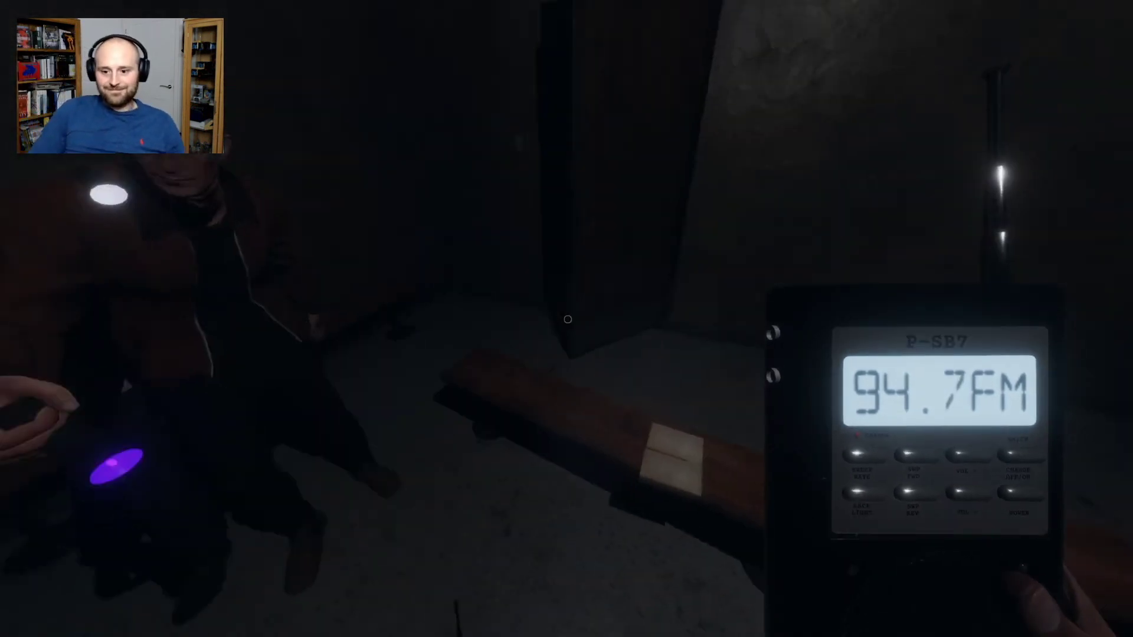
key("q")
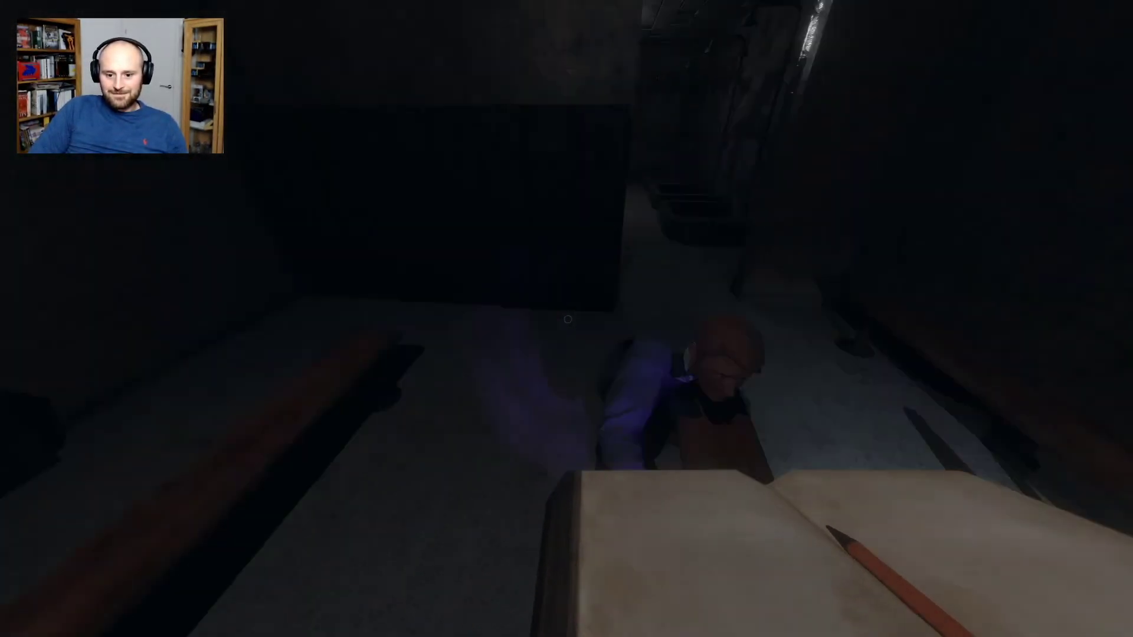
key("f")
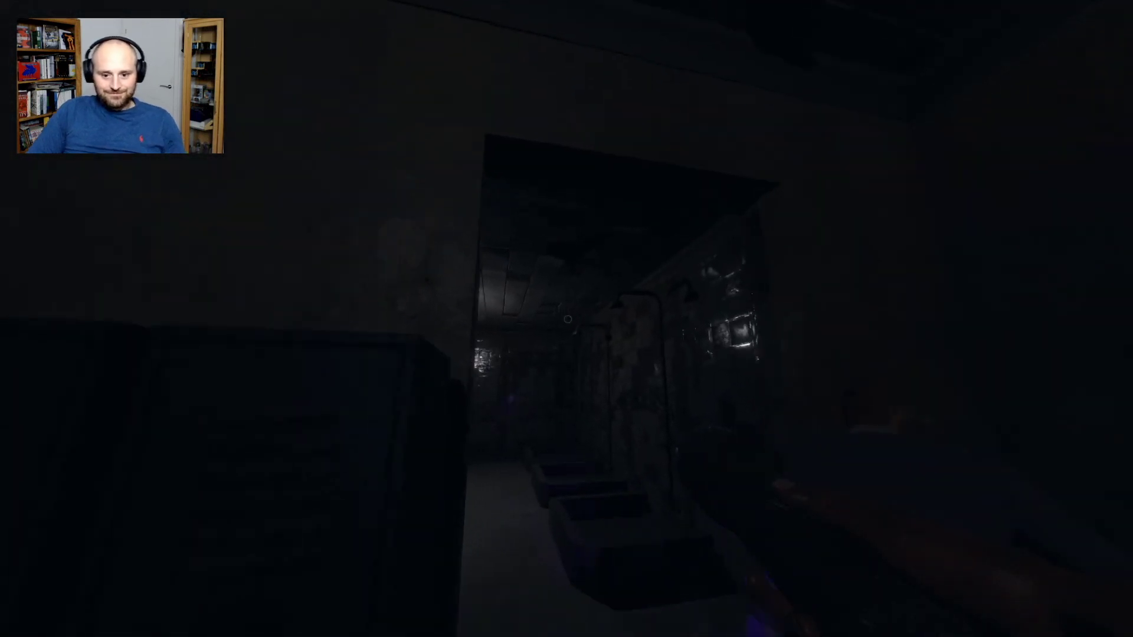
key("w")
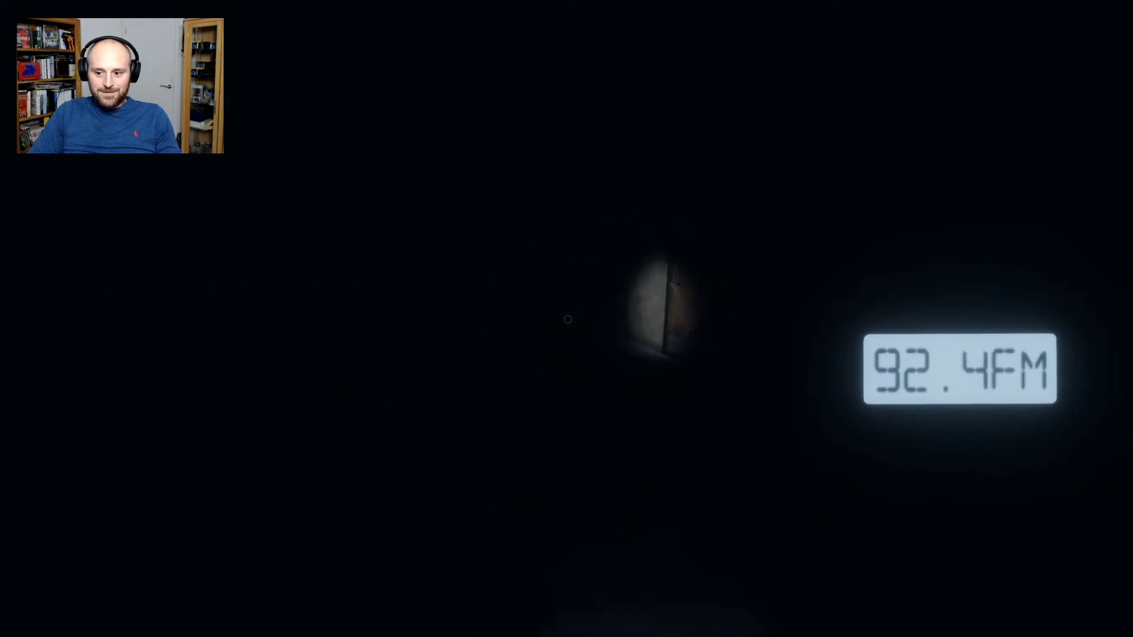
scroll(567, 319, "down", 4)
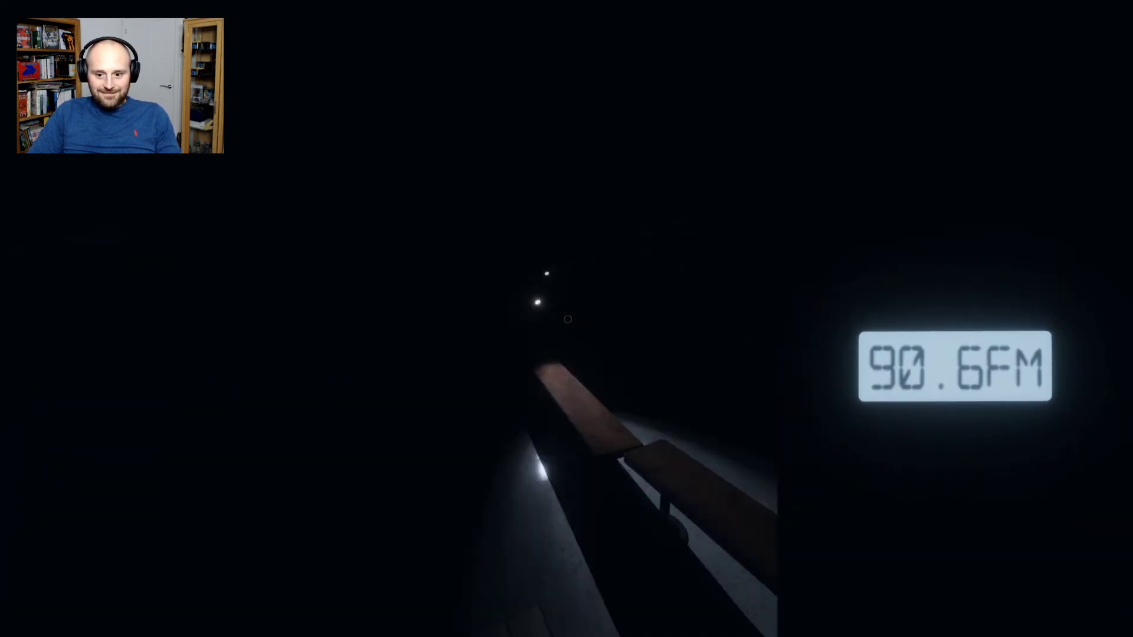
scroll(567, 319, "down", 5)
scroll(567, 319, "down", 5)
scroll(567, 318, "down", 1)
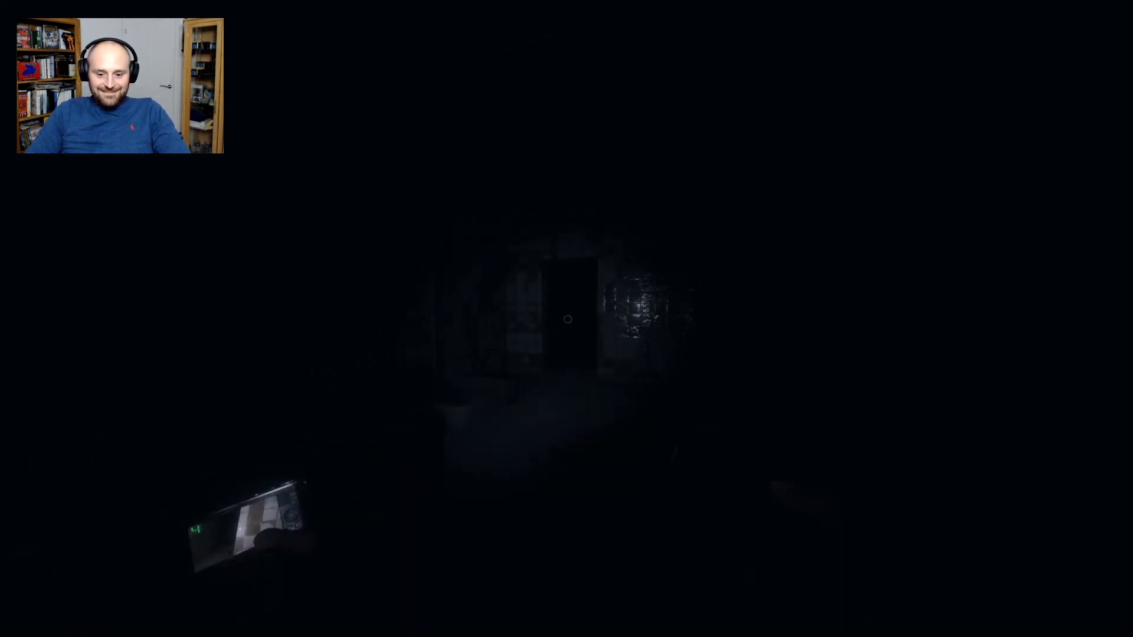
key("2")
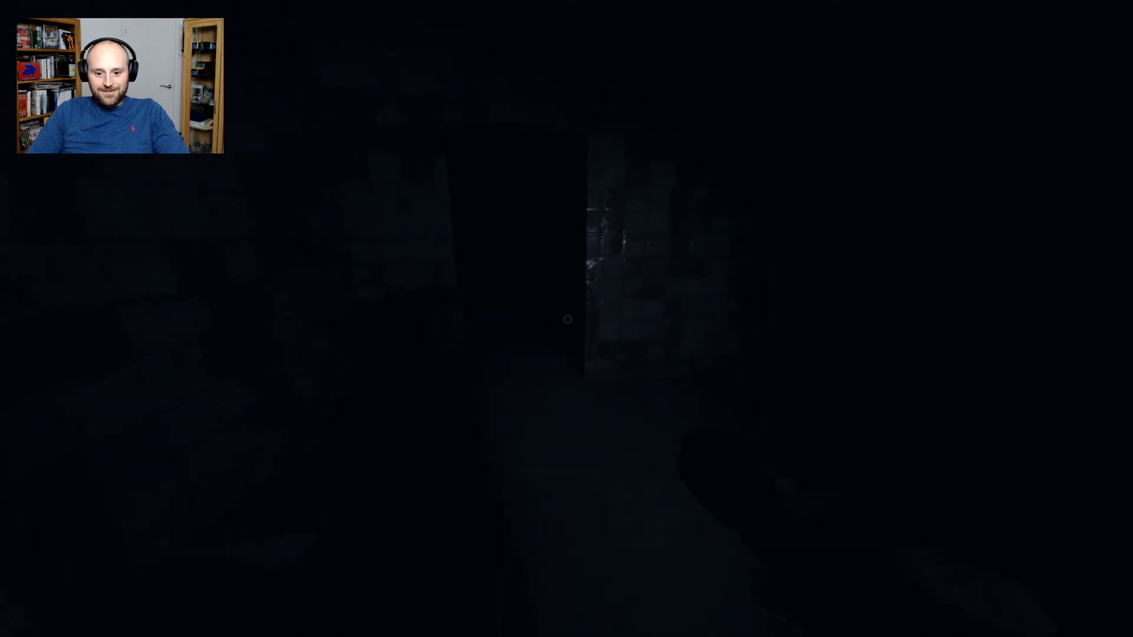
key("w")
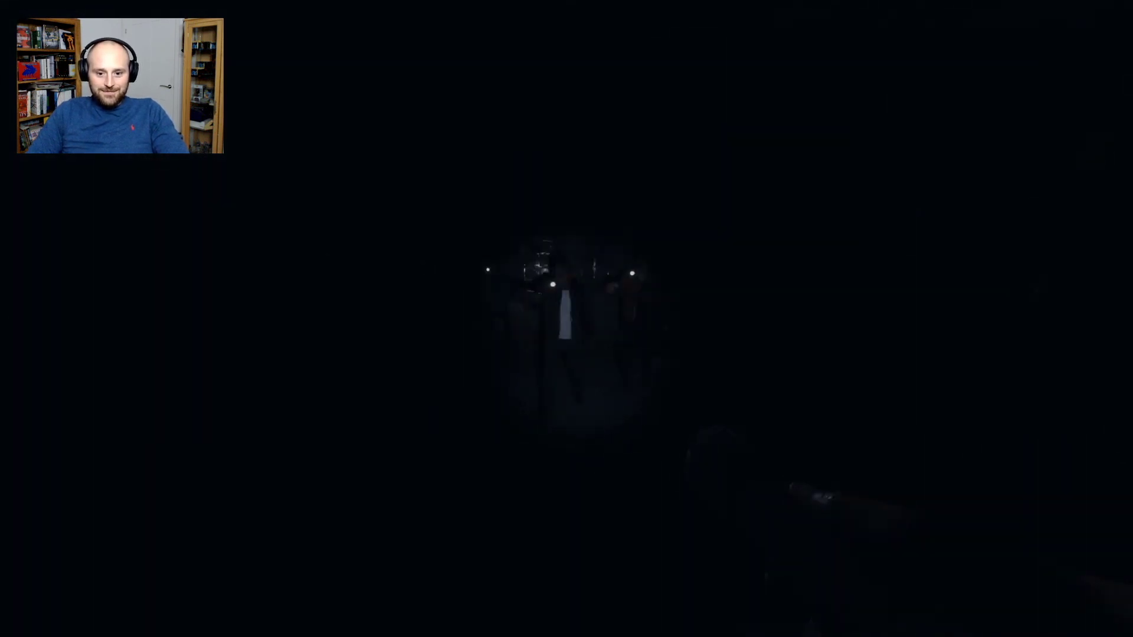
key("w")
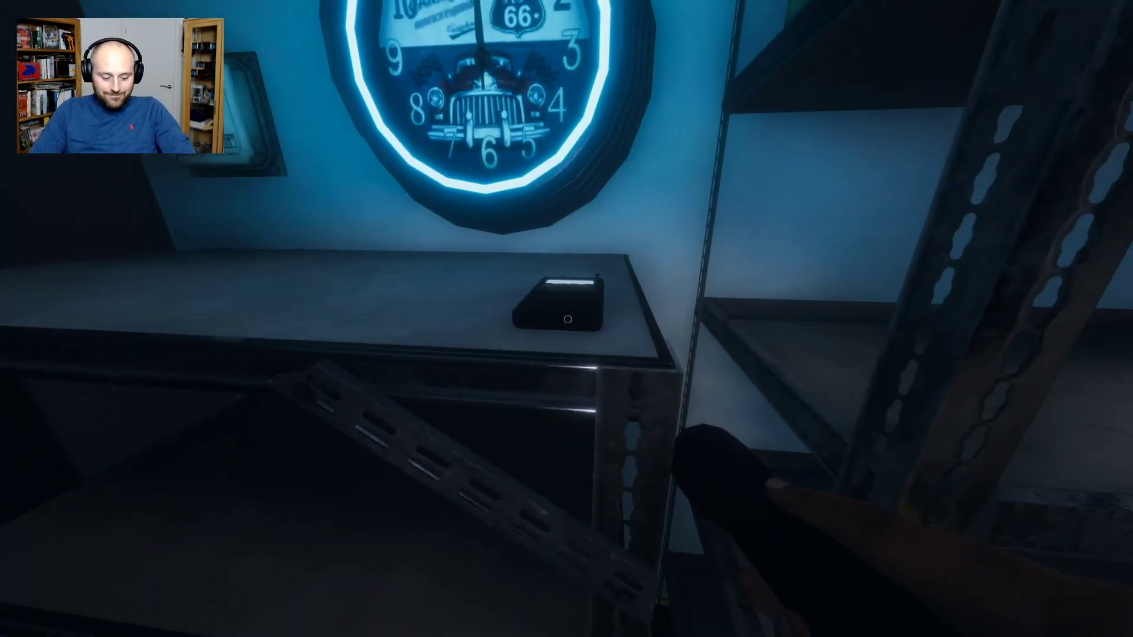
key("e")
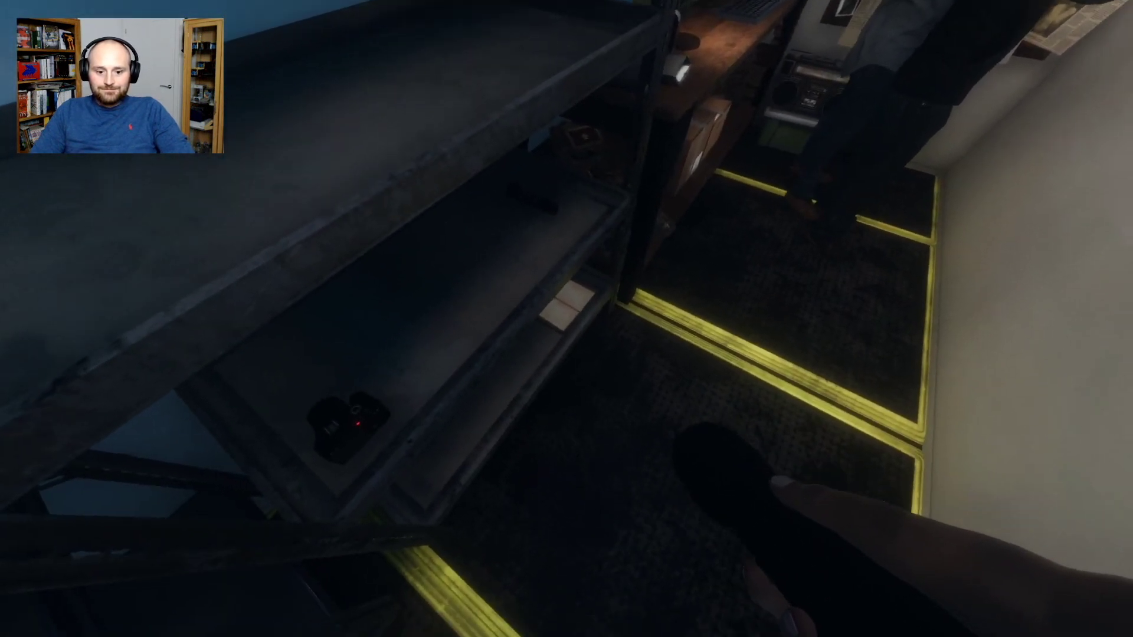
key("q")
key("q")
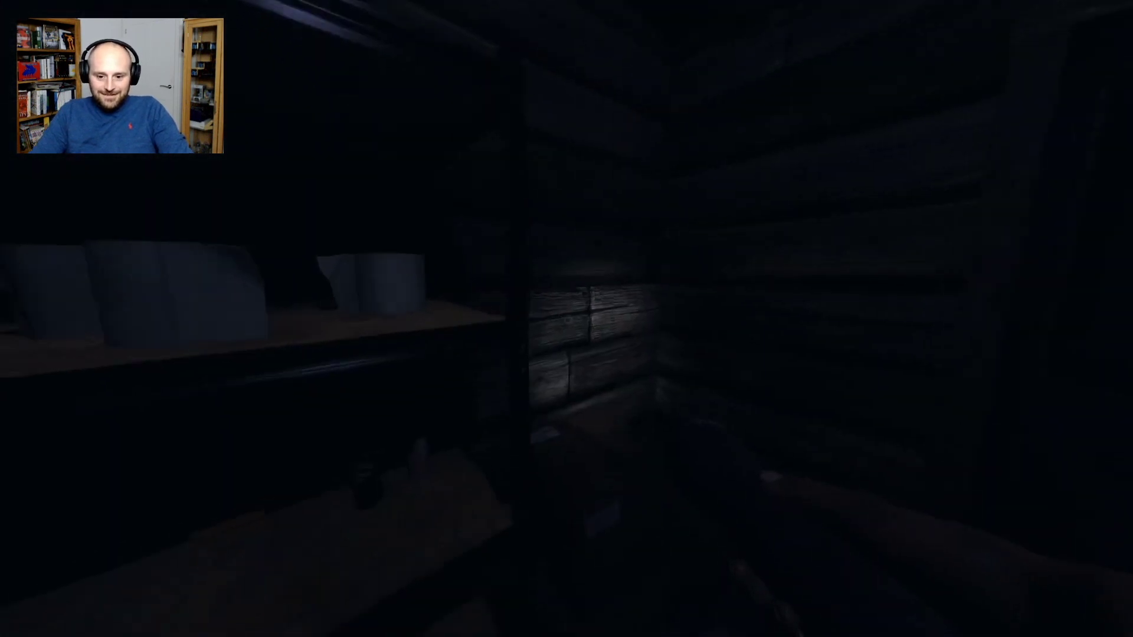
key("e")
key("e")
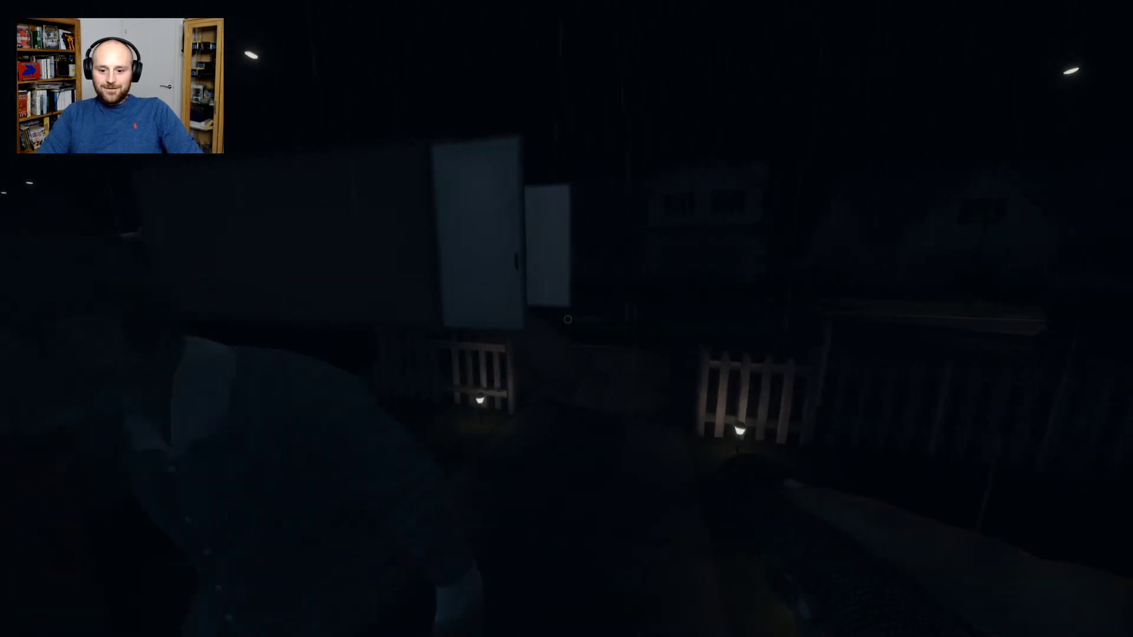
key("q")
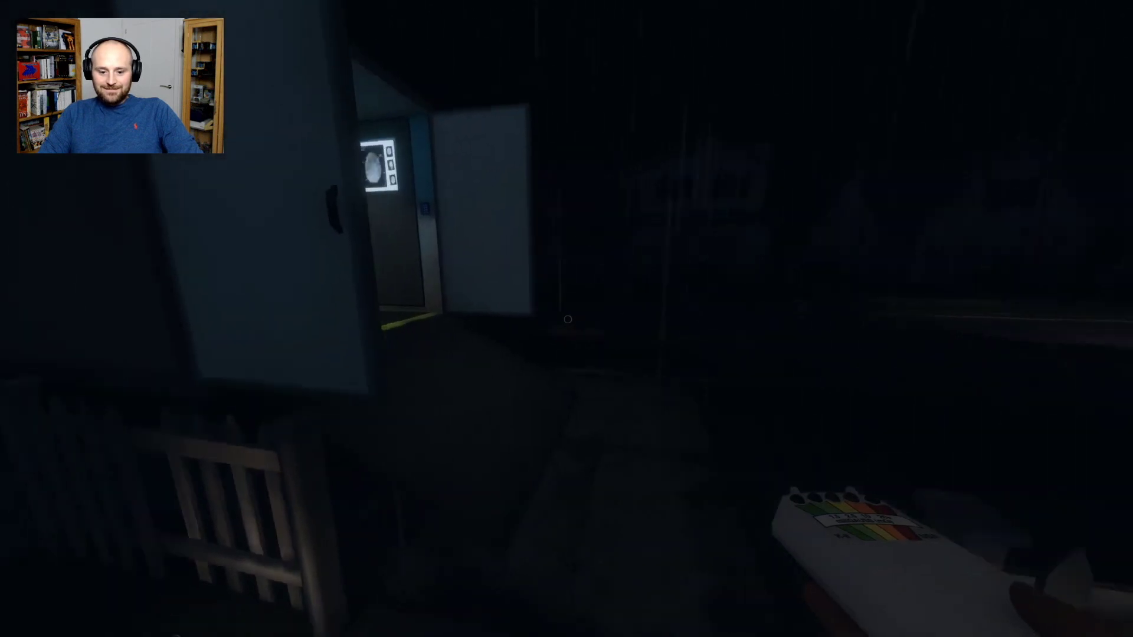
key("w")
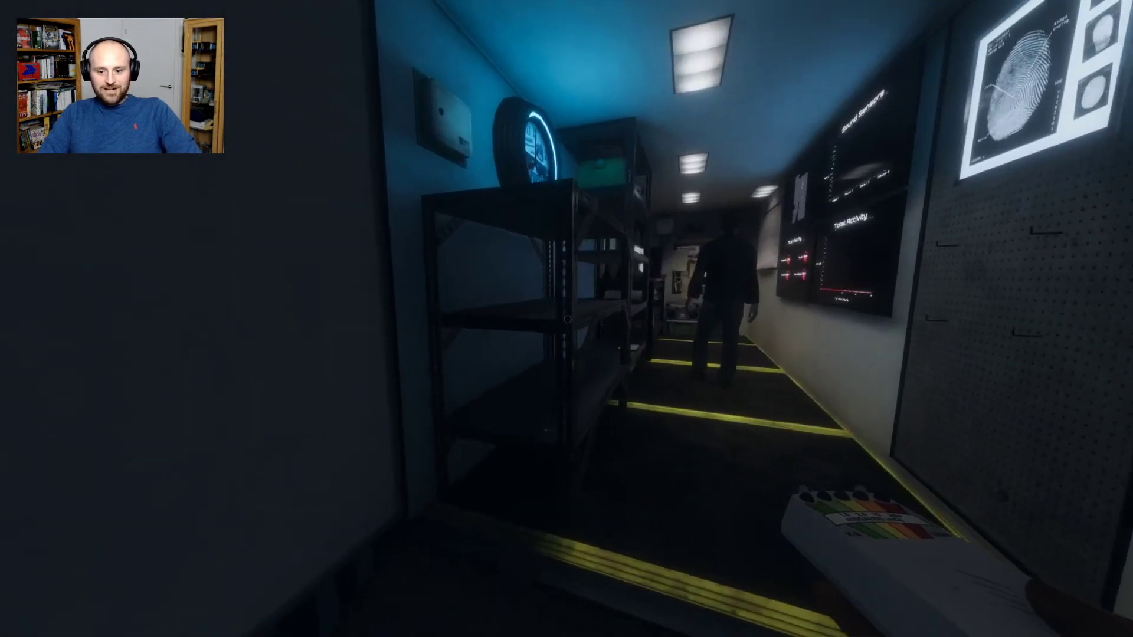
key("w")
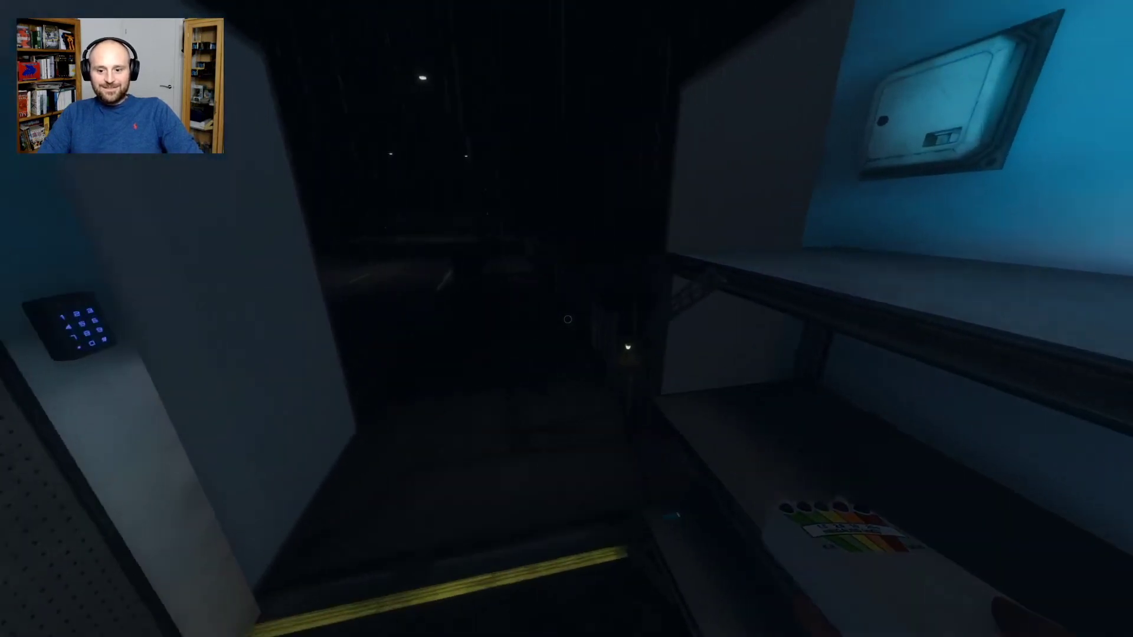
key("w")
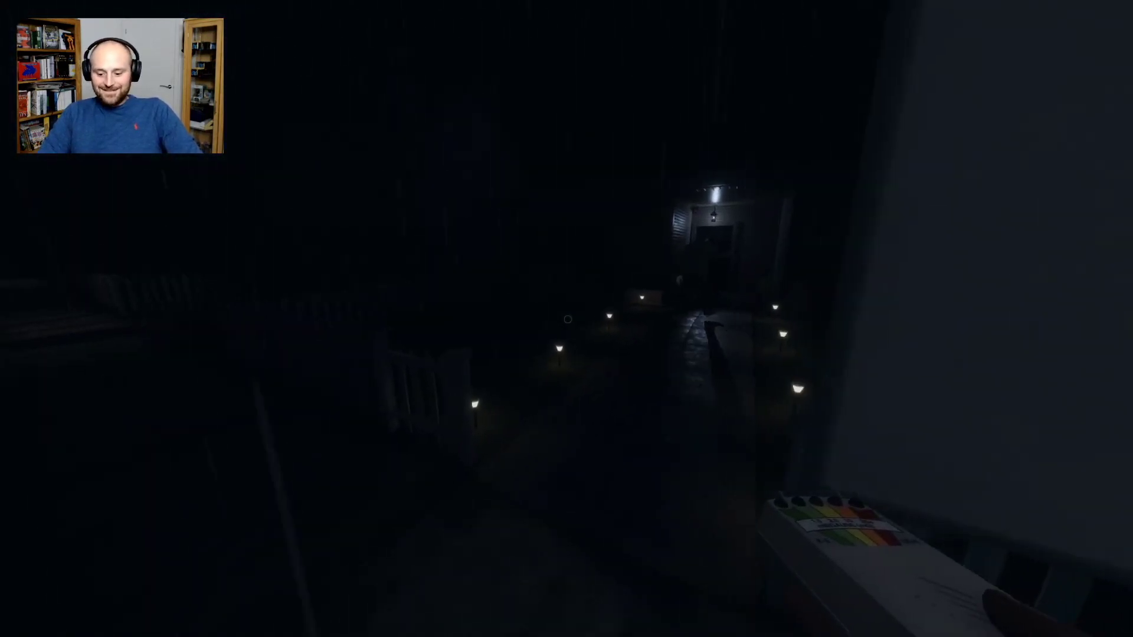
key("w")
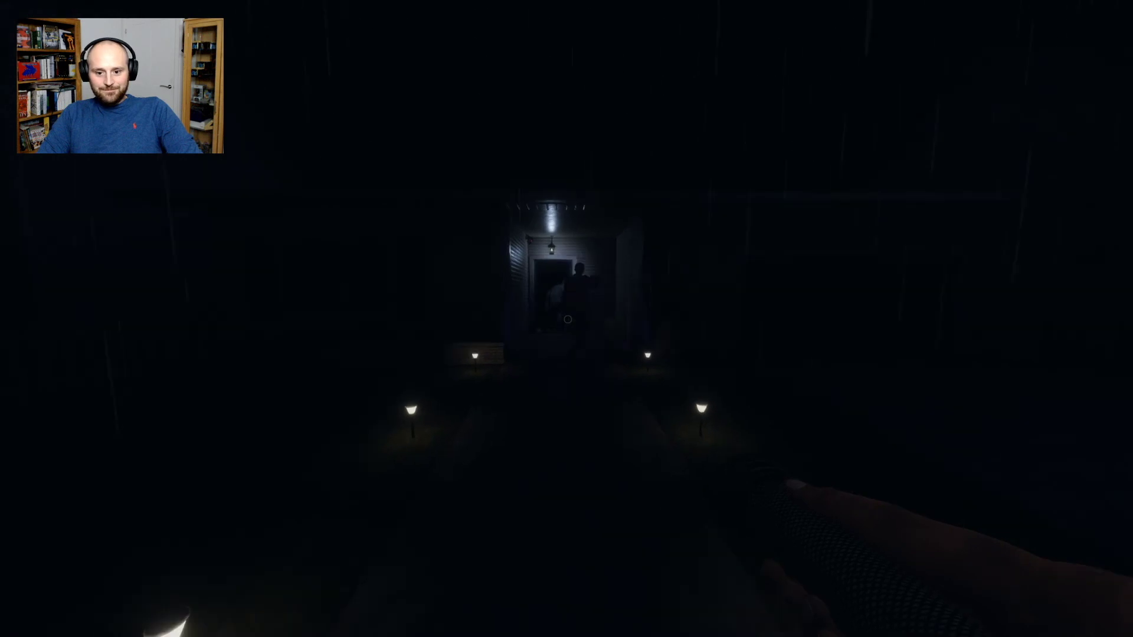
key("w")
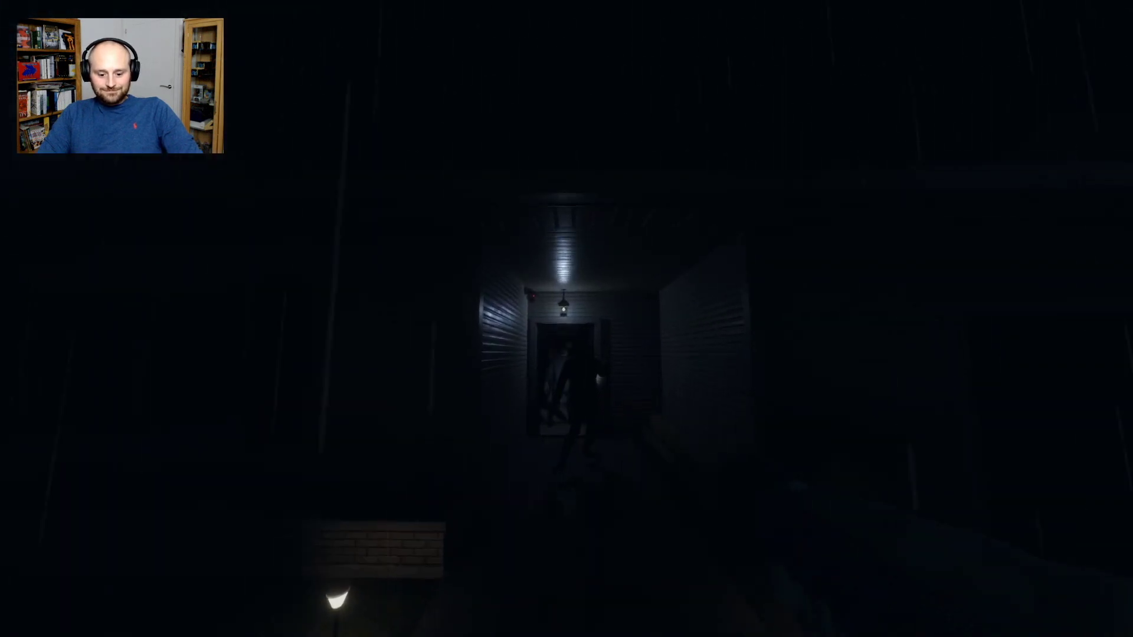
key("w")
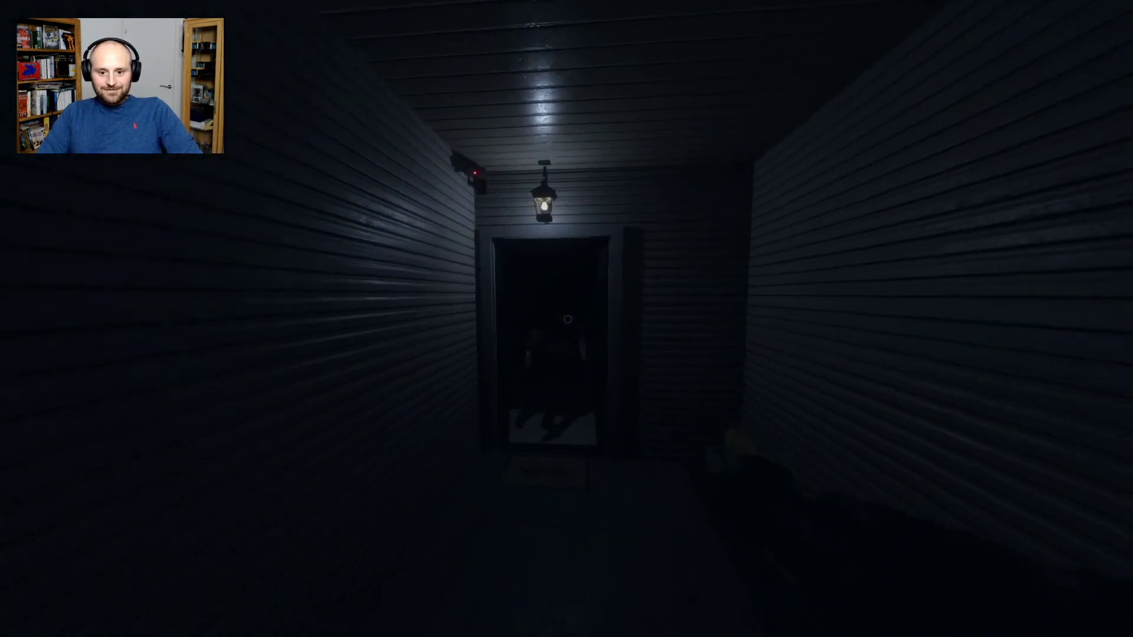
key("w")
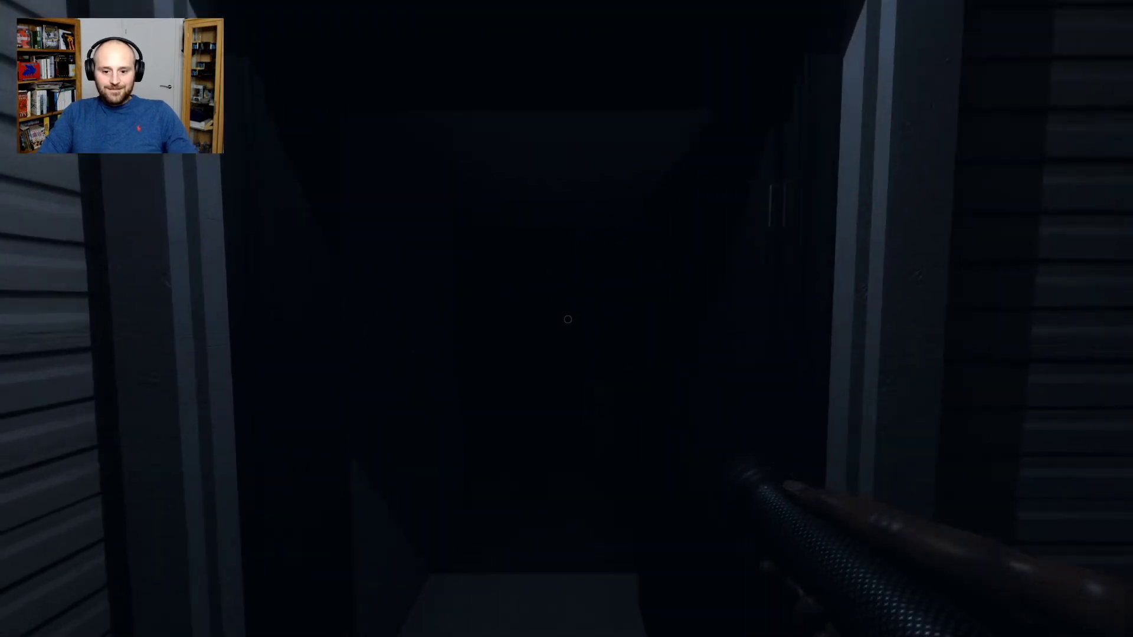
key("w")
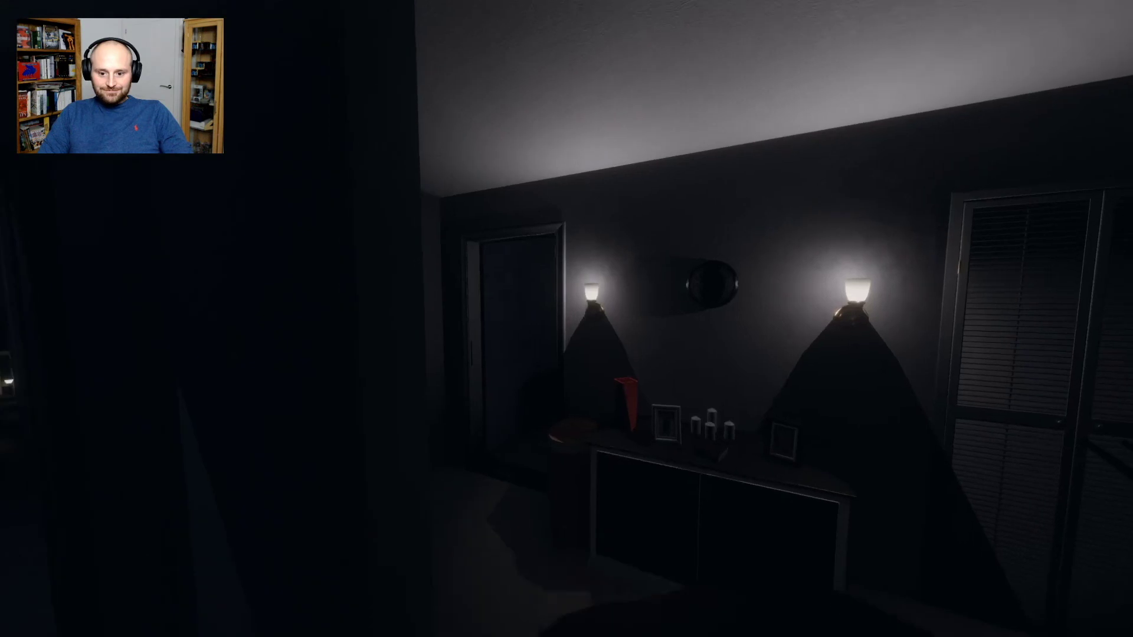
key("w")
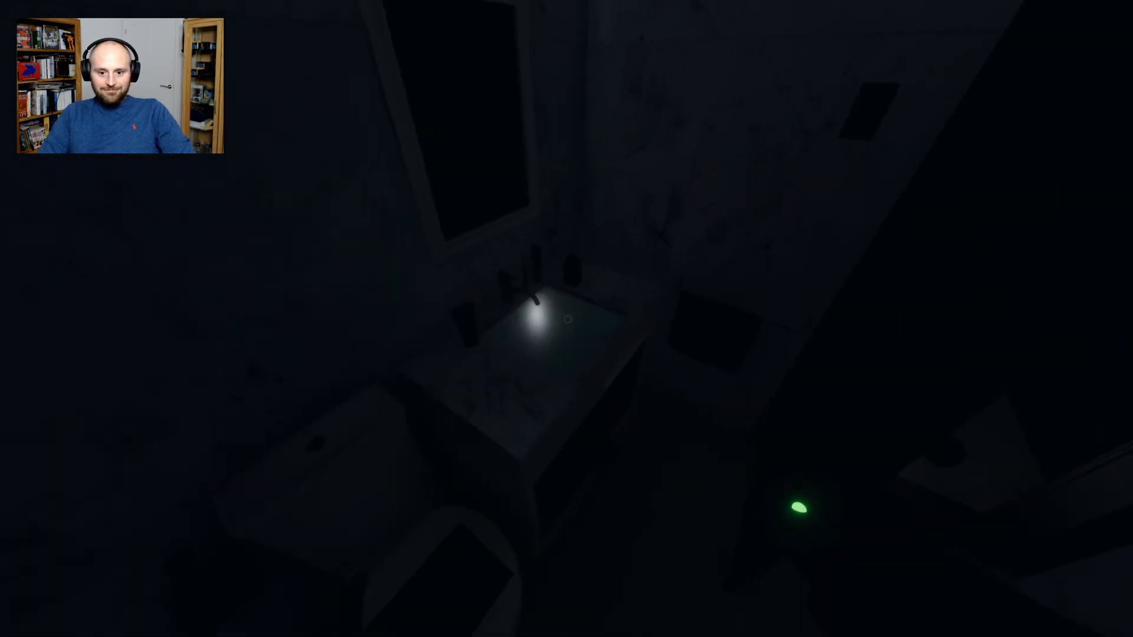
key("w")
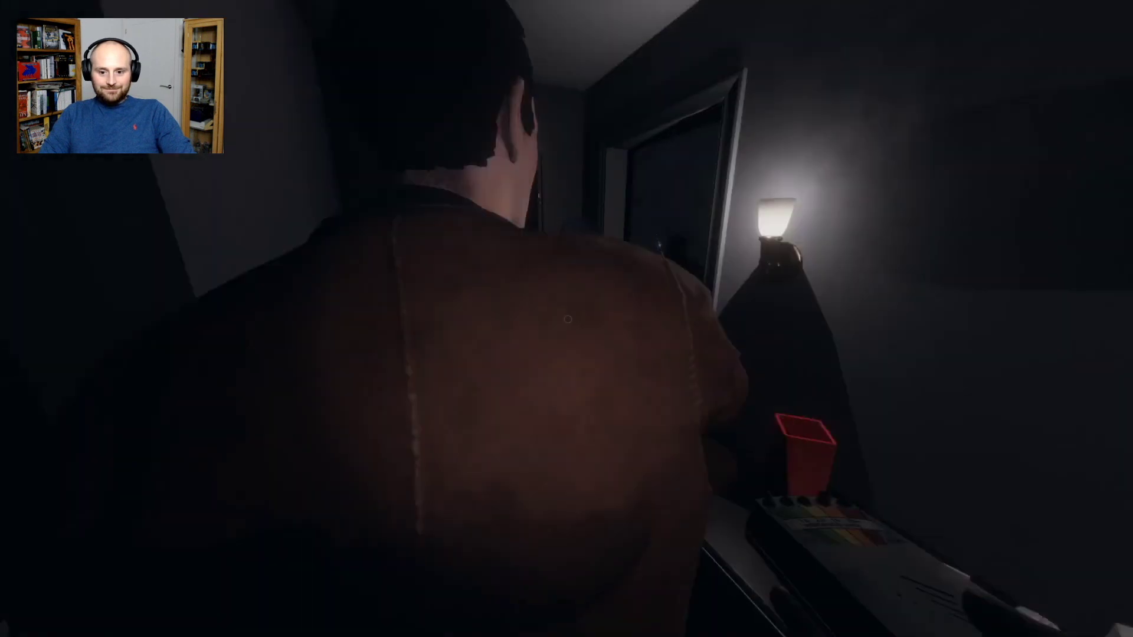
scroll(567, 319, "down", 1)
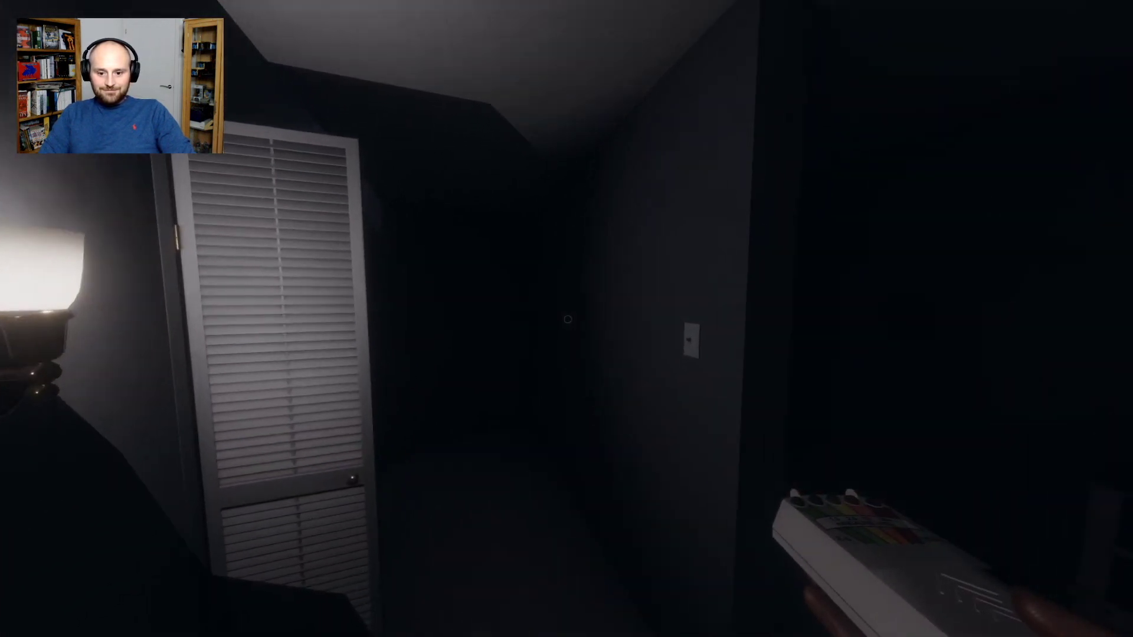
right_click(566, 319)
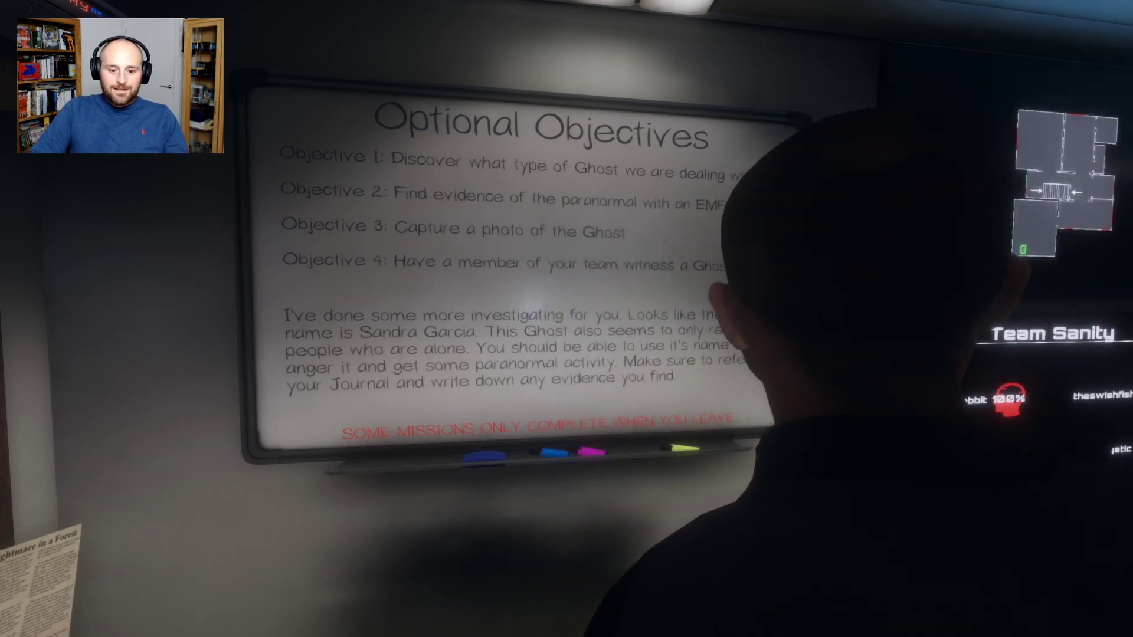
key("w")
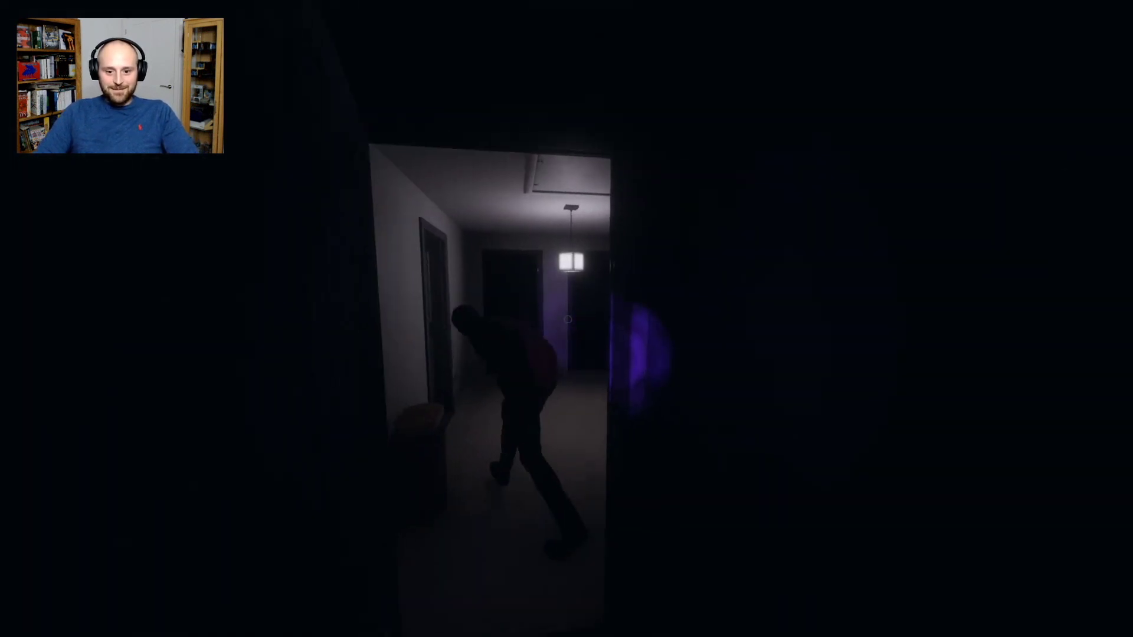
key("w")
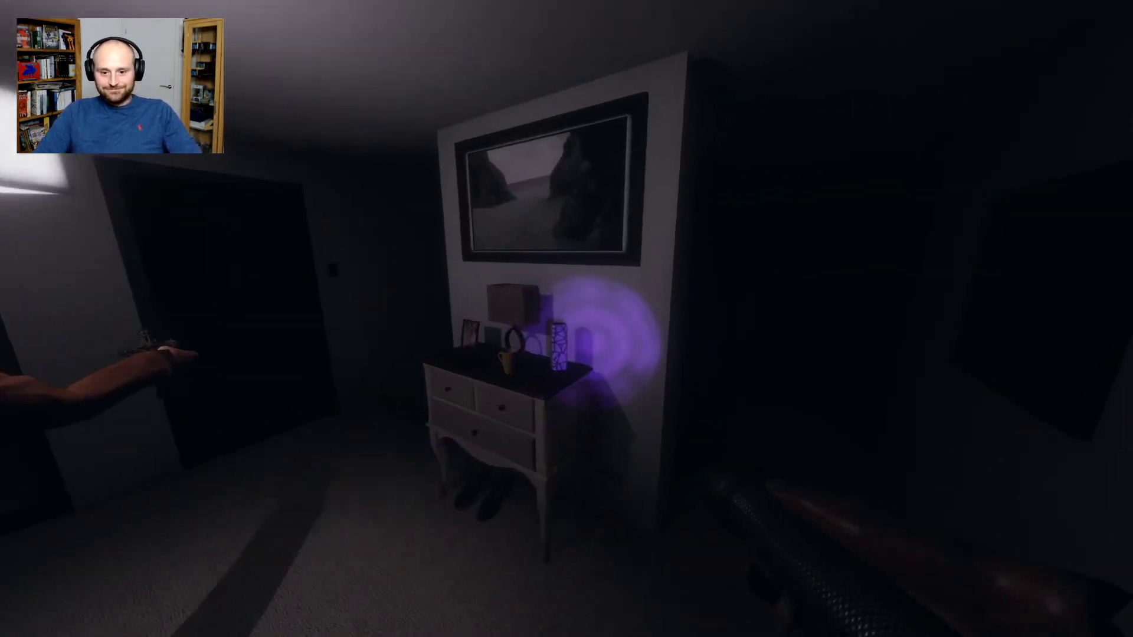
key("w")
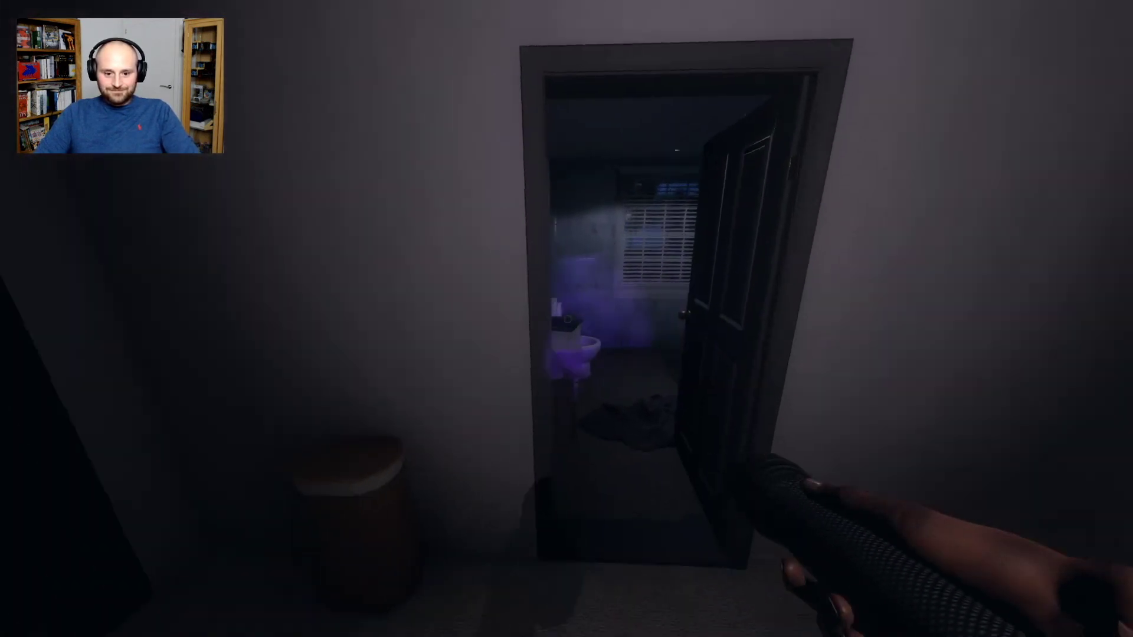
key("s")
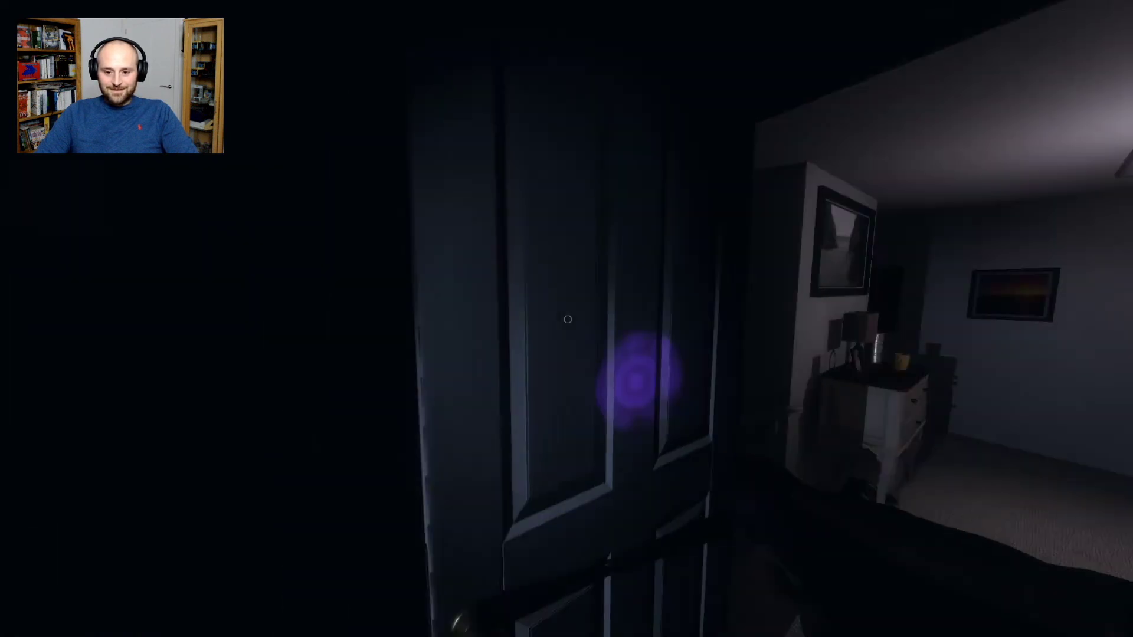
key("w")
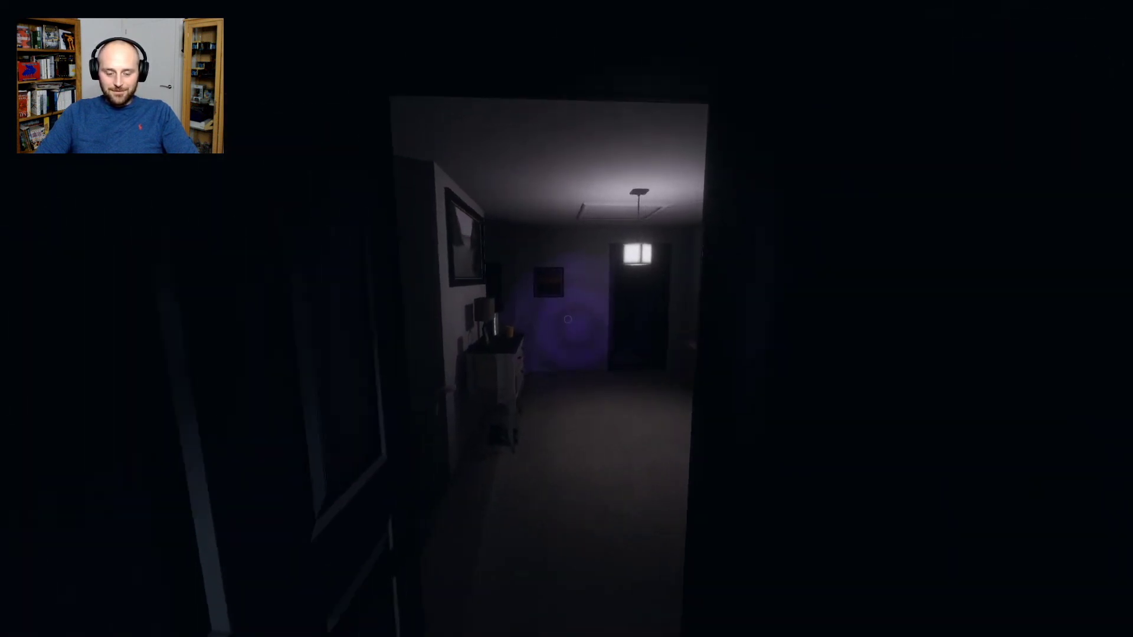
key("w")
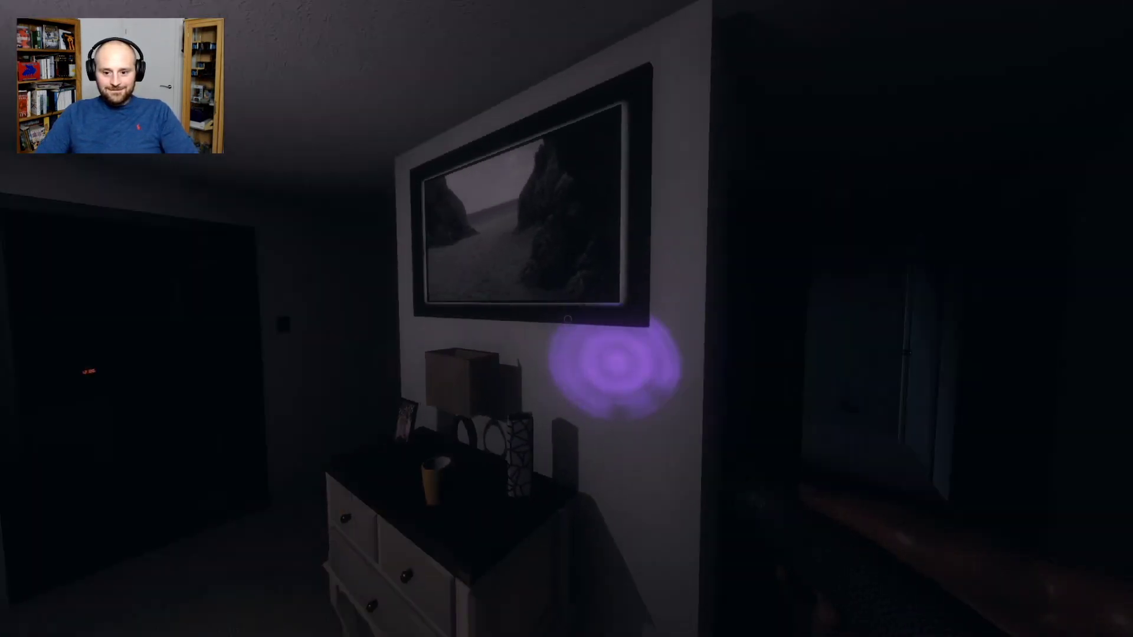
key("w")
key("w")
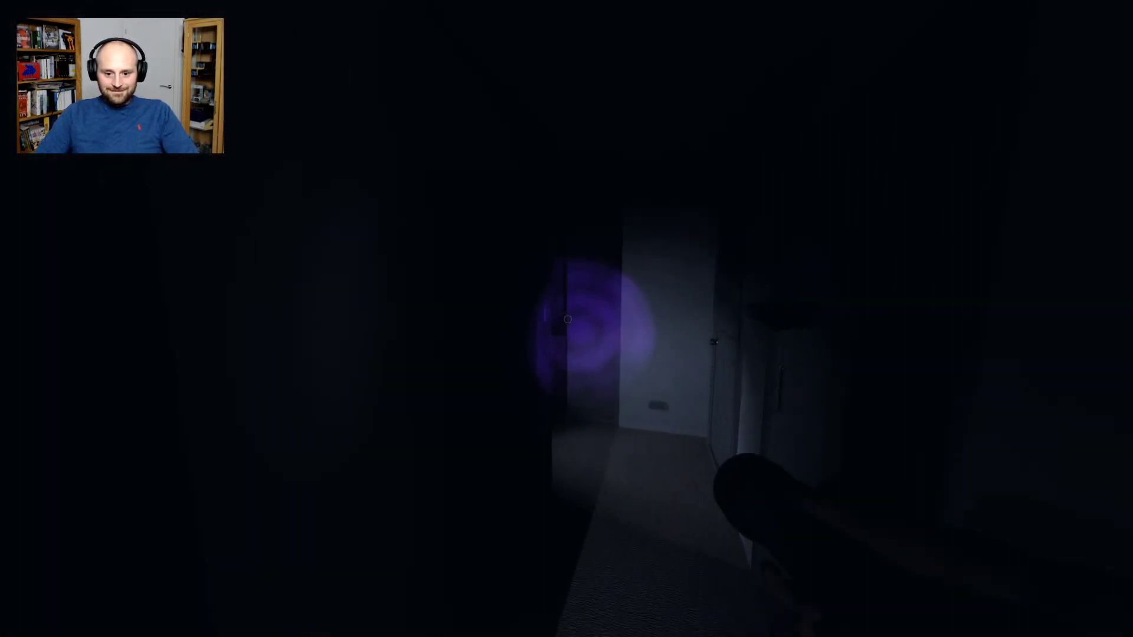
key("w")
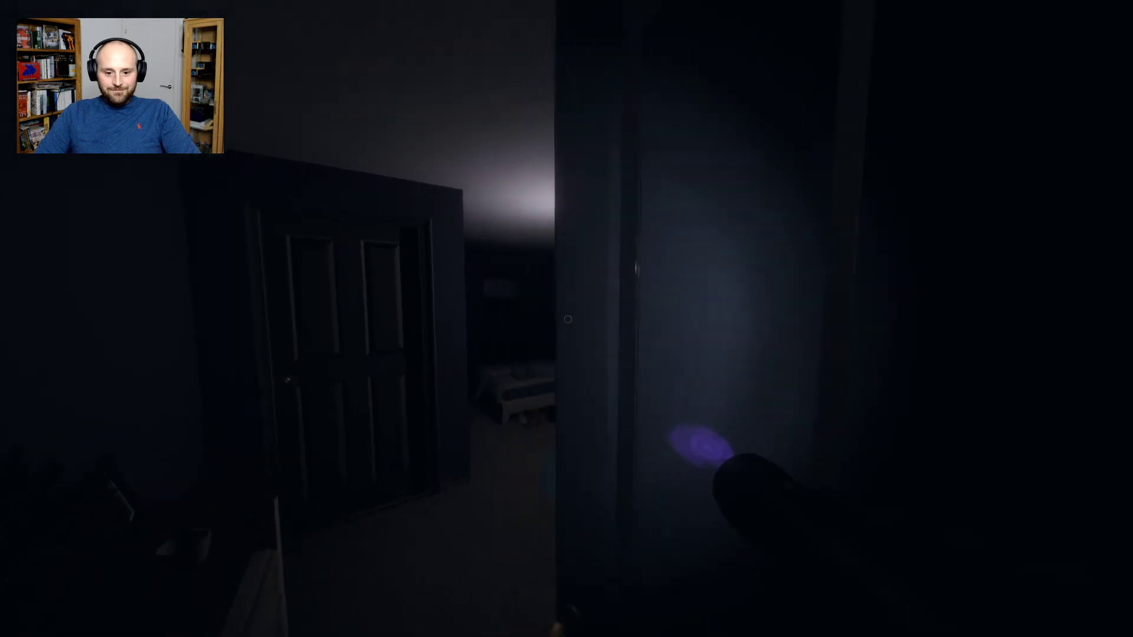
key("w")
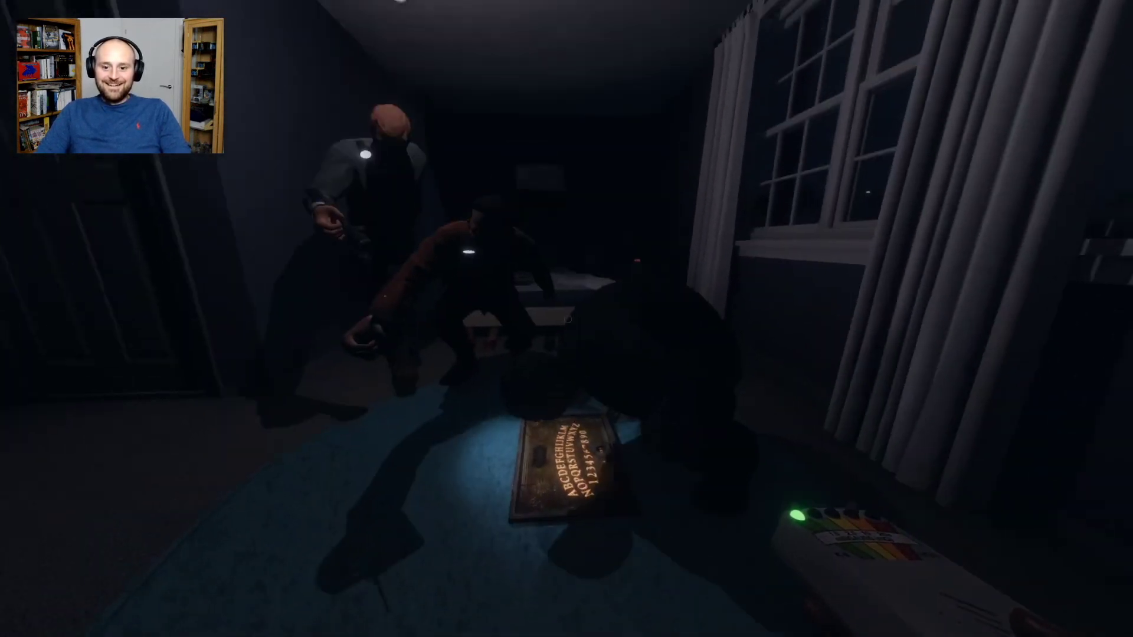
key("a")
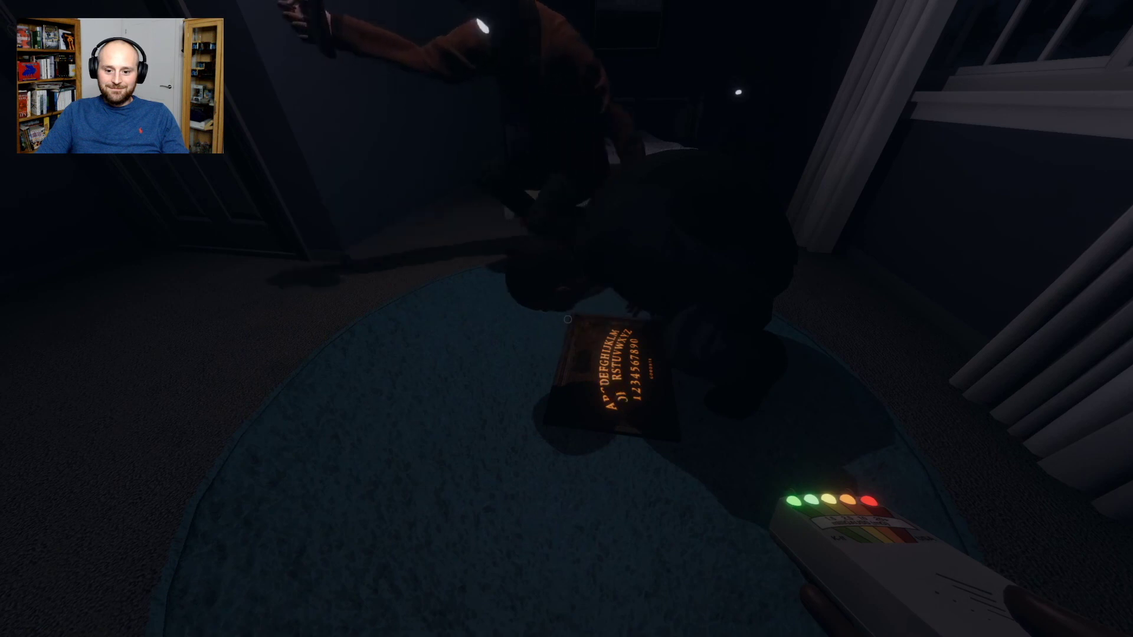
key("q")
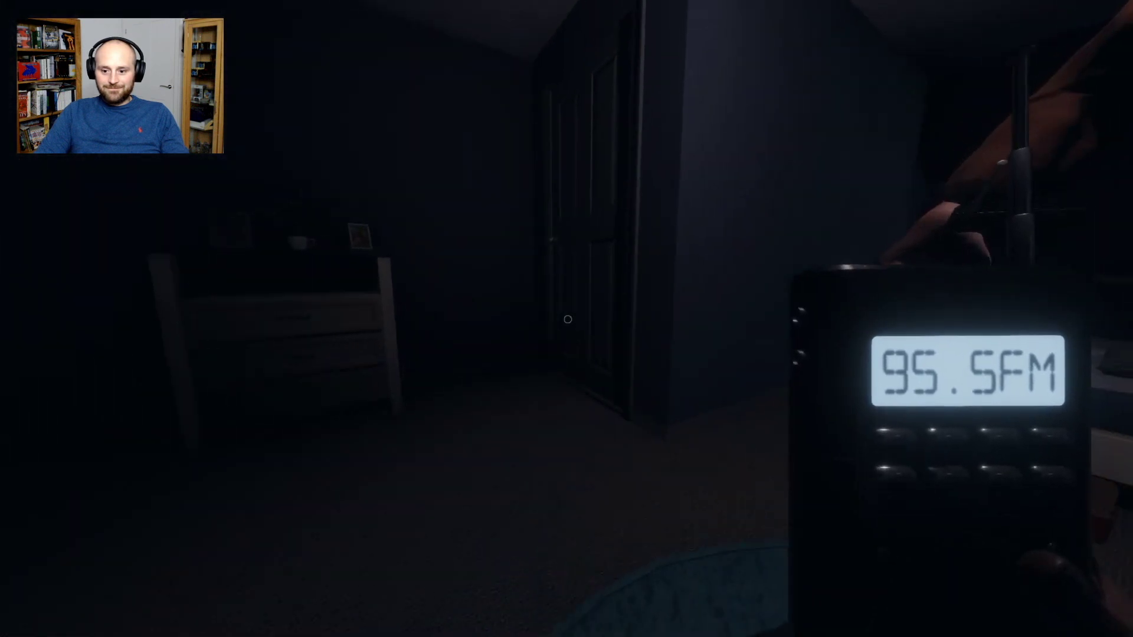
key("q")
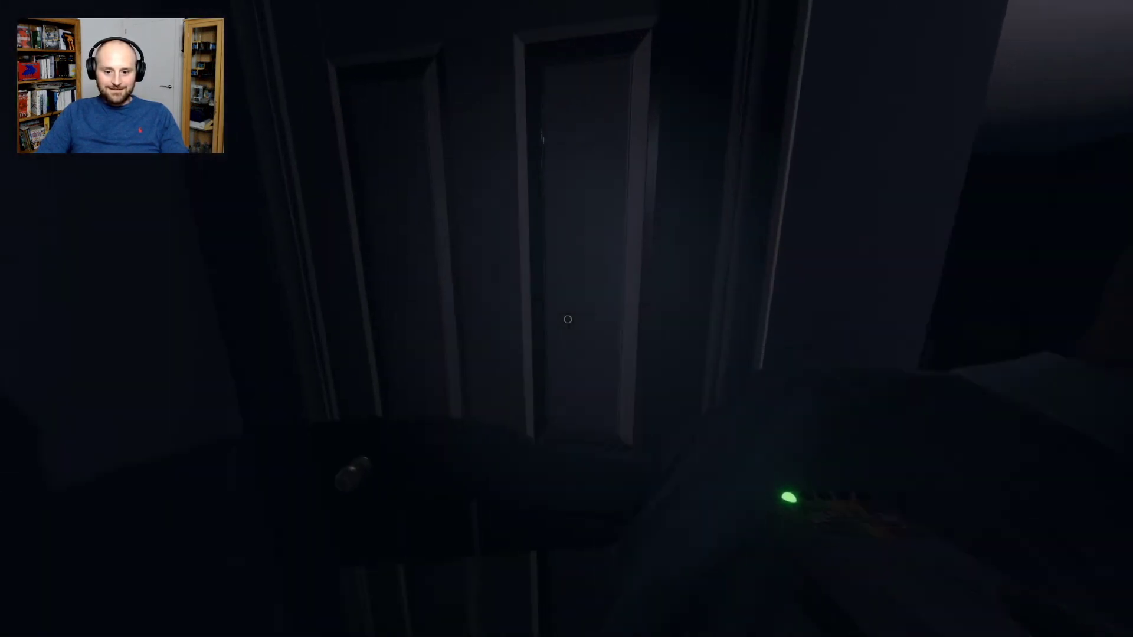
left_click_drag(567, 319, 567, 318)
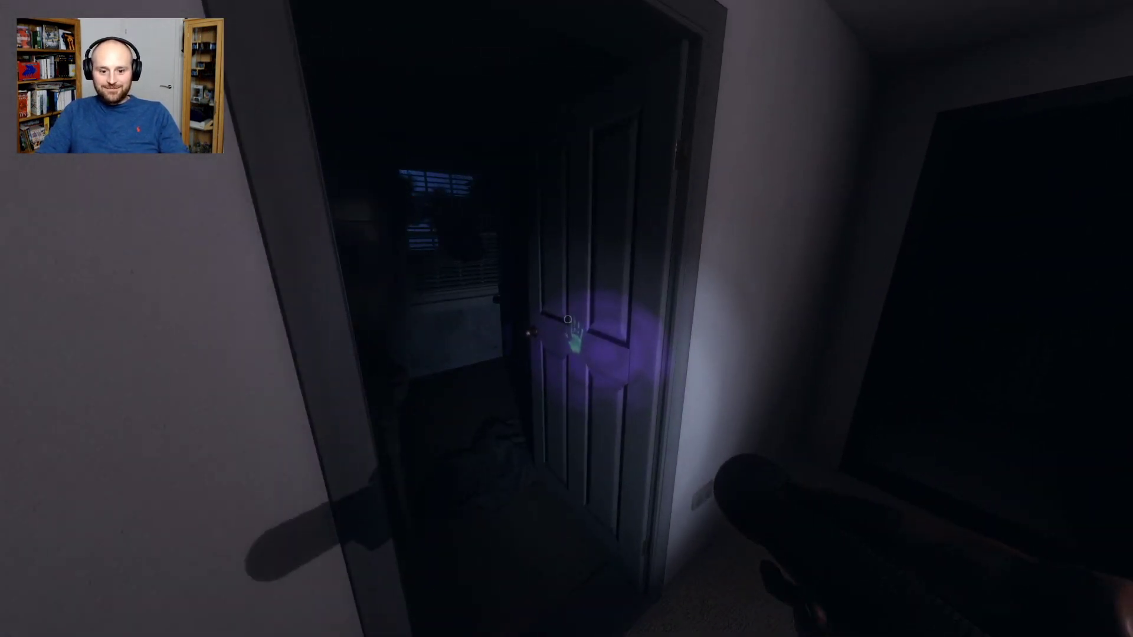
key("q")
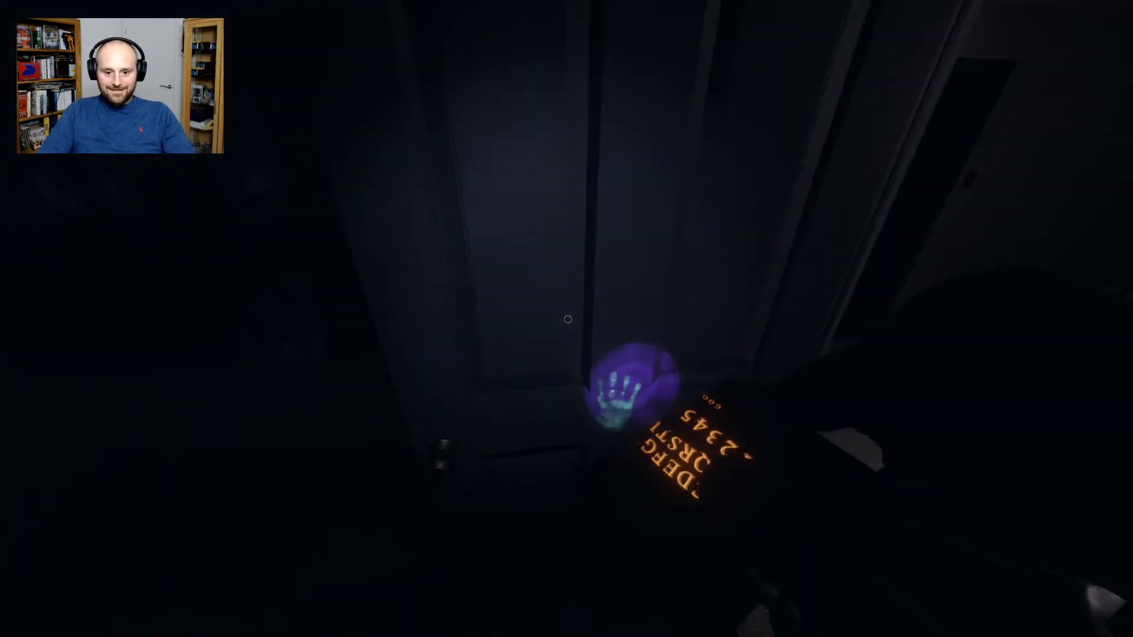
left_click_drag(567, 318, 567, 318)
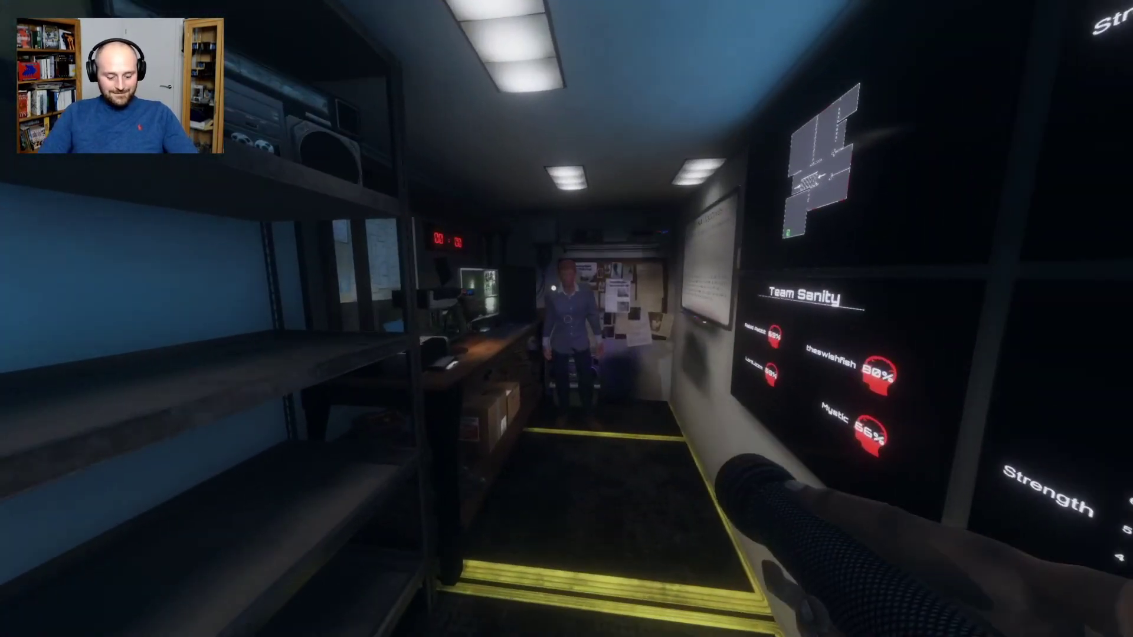
key("j")
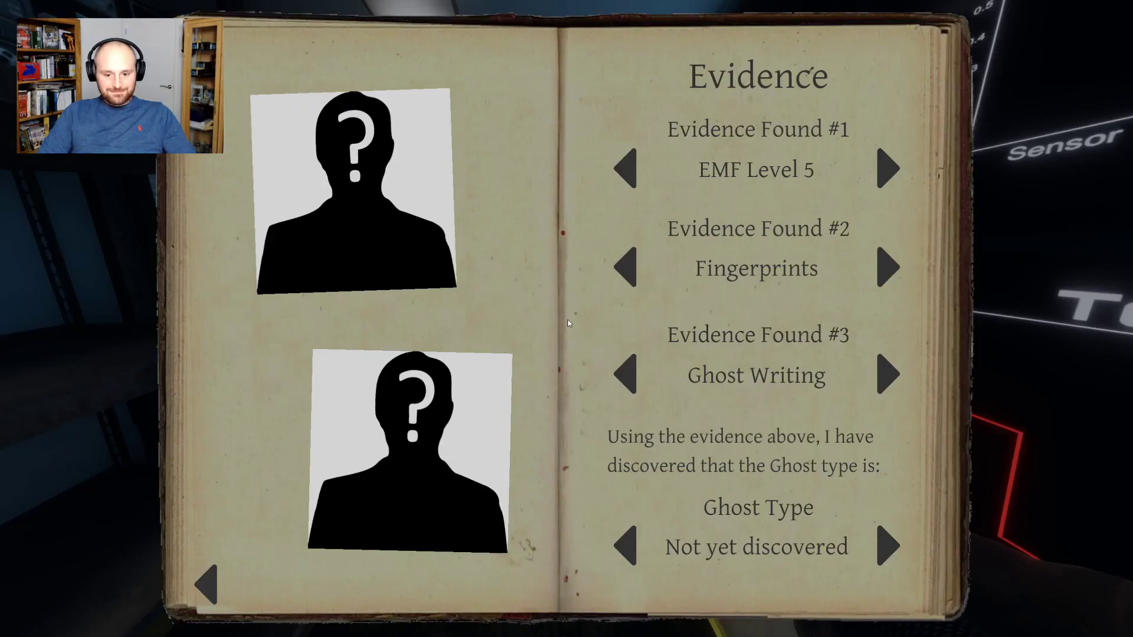